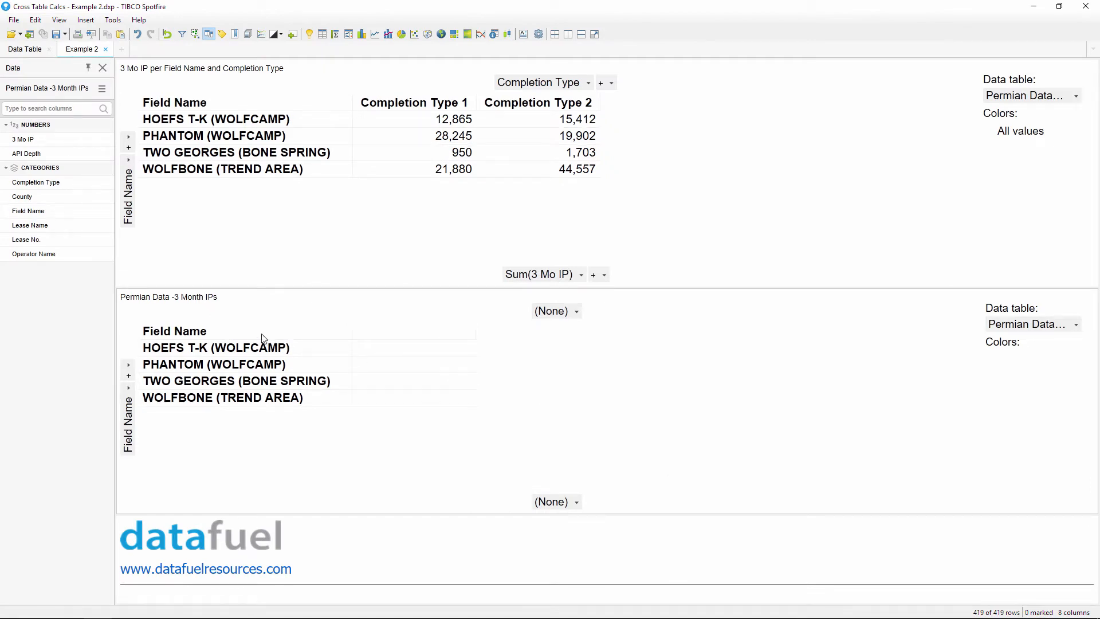
- Switch to the Data Table page to see the Permian Data -3 Month IPs table
click(39, 54)
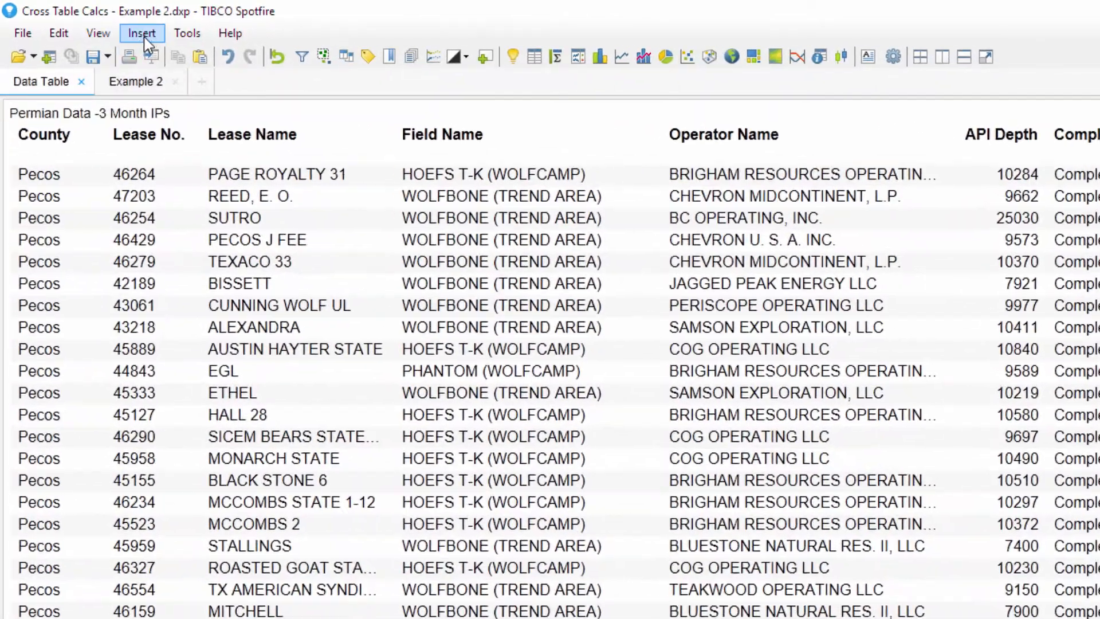
- Start a new calculated column with If([Completion Type] = "Completion Type 1", ...)
click(142, 34)
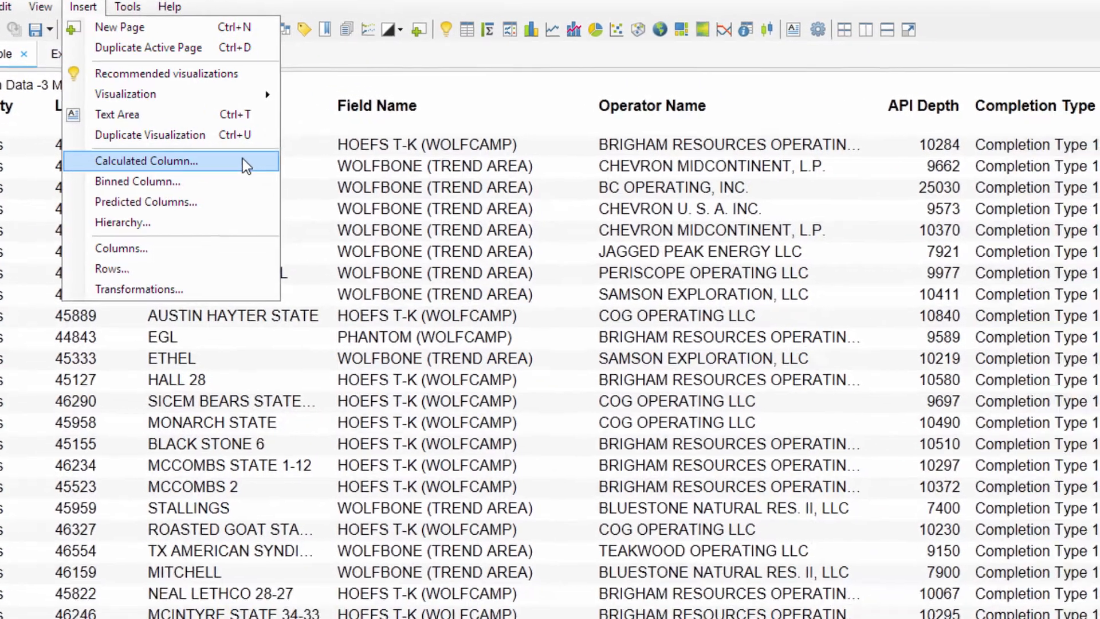
click(308, 195)
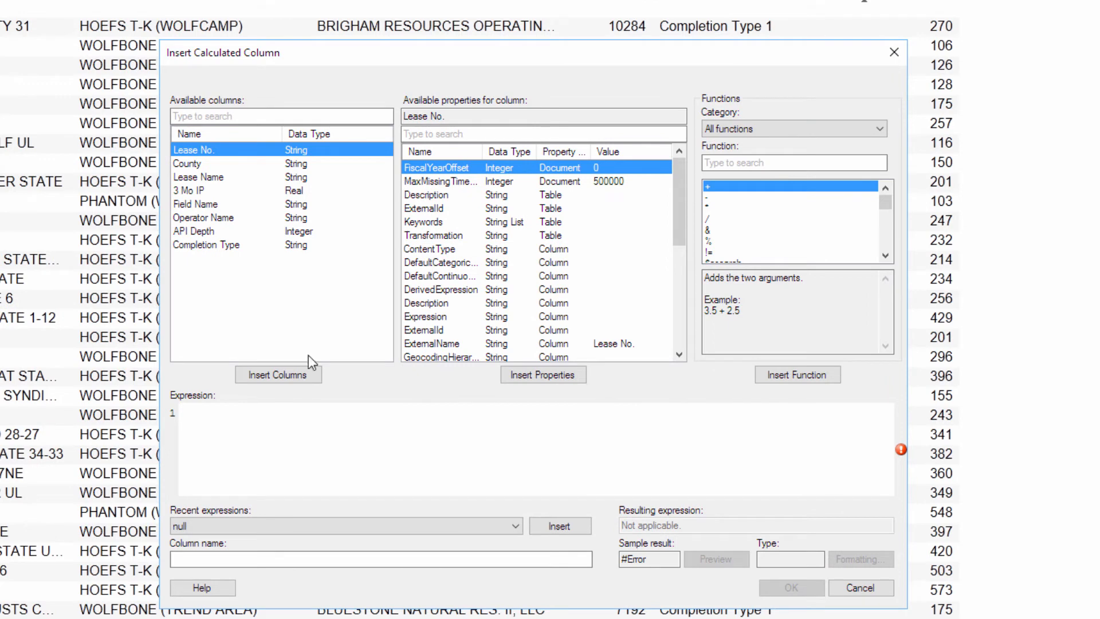
click(318, 429)
text(If)
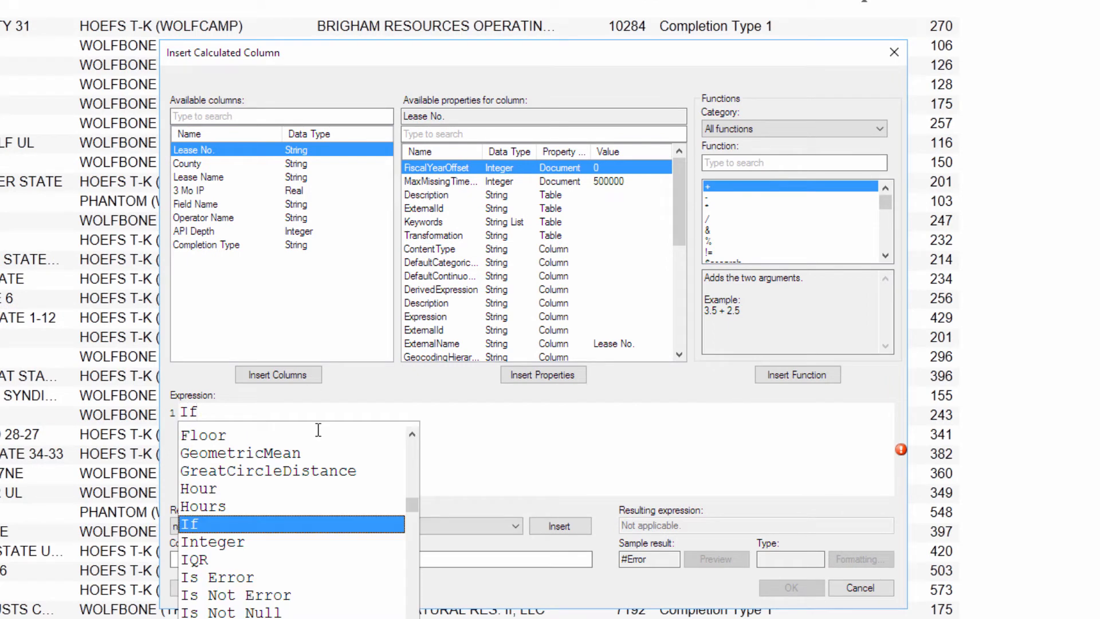
key(Return)
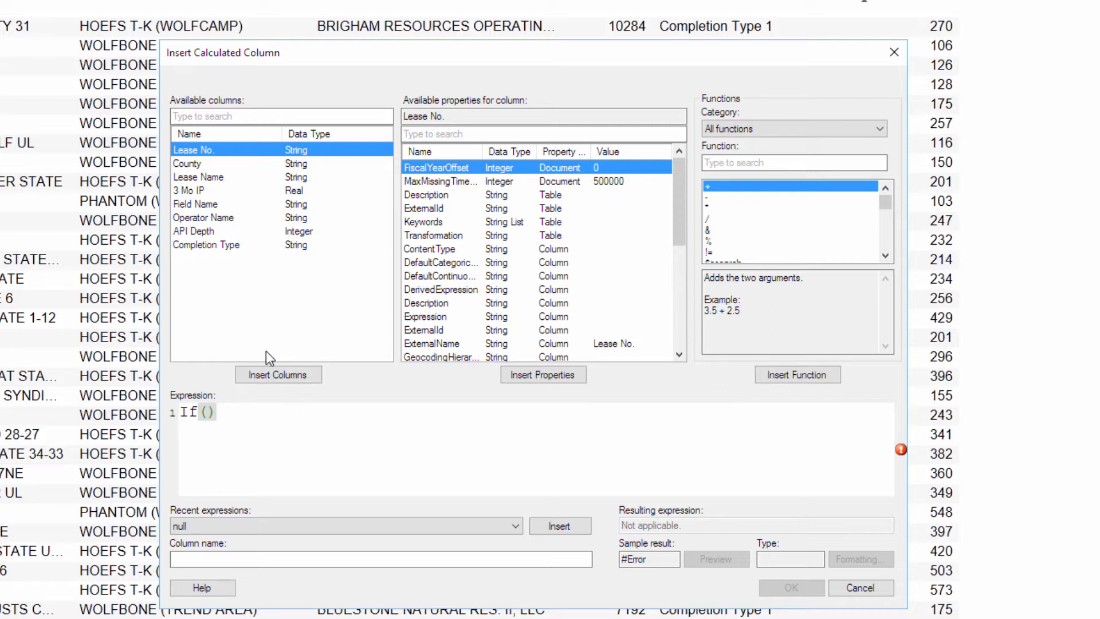
click(261, 245)
click(291, 376)
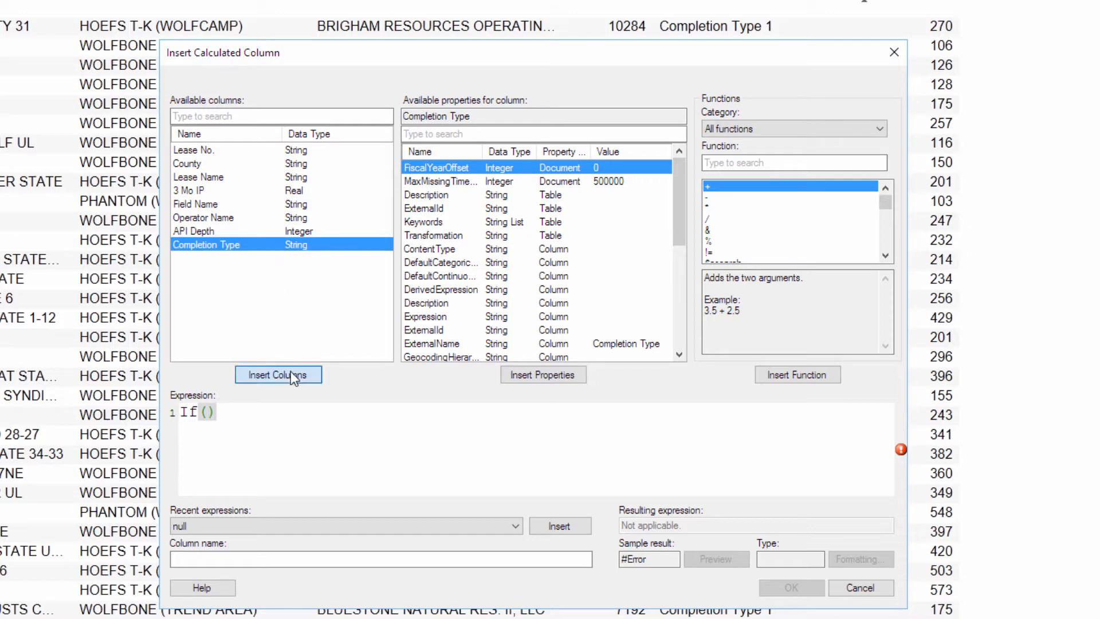
text(= )
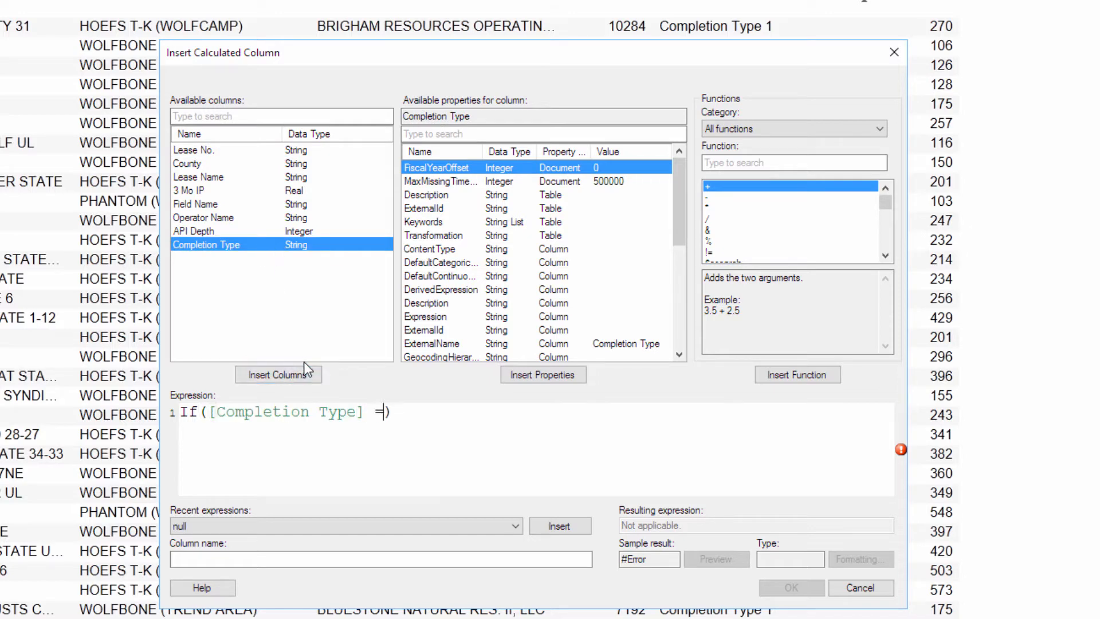
text("Comple)
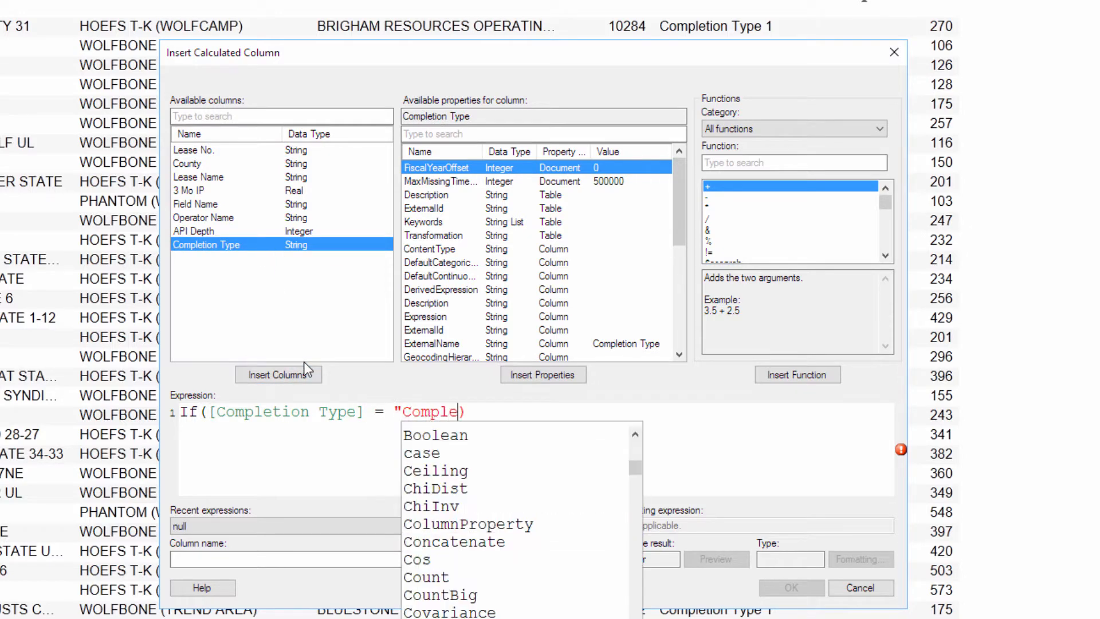
text(tion Type)
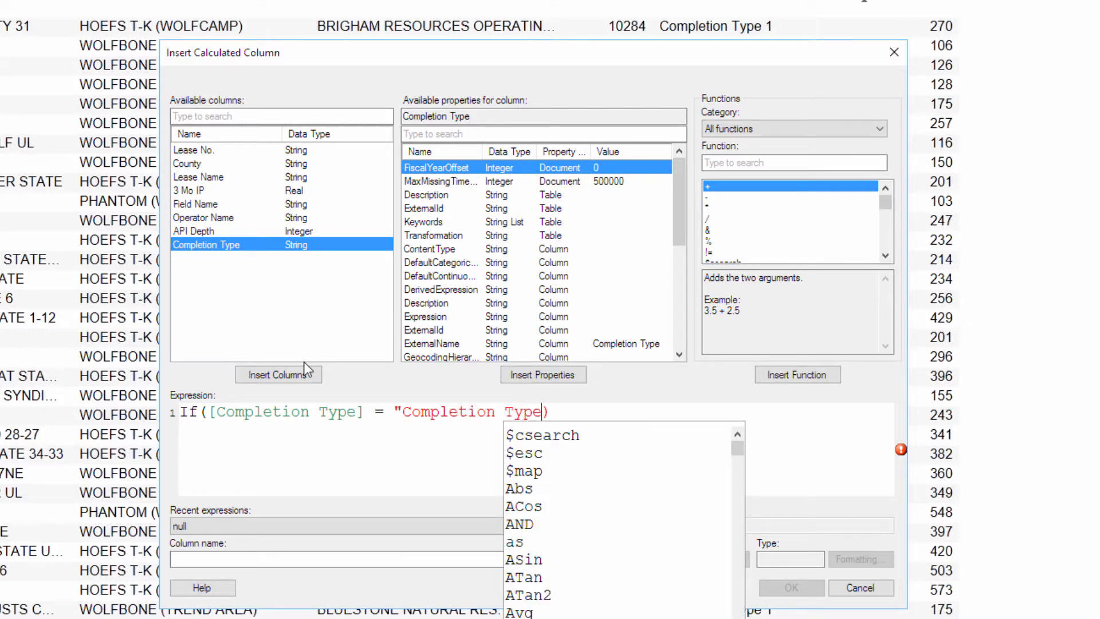
text( 1")
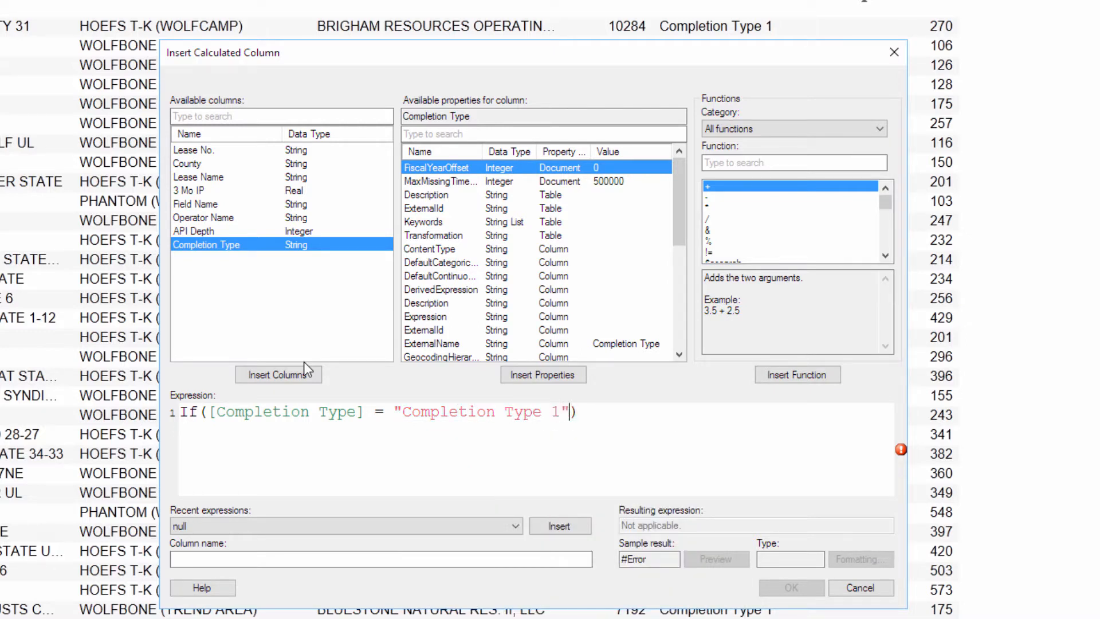
text(,)
- Complete the expression with [3 Mo IP] and null, then create it as '3 Month IP - Type 1'
click(302, 194)
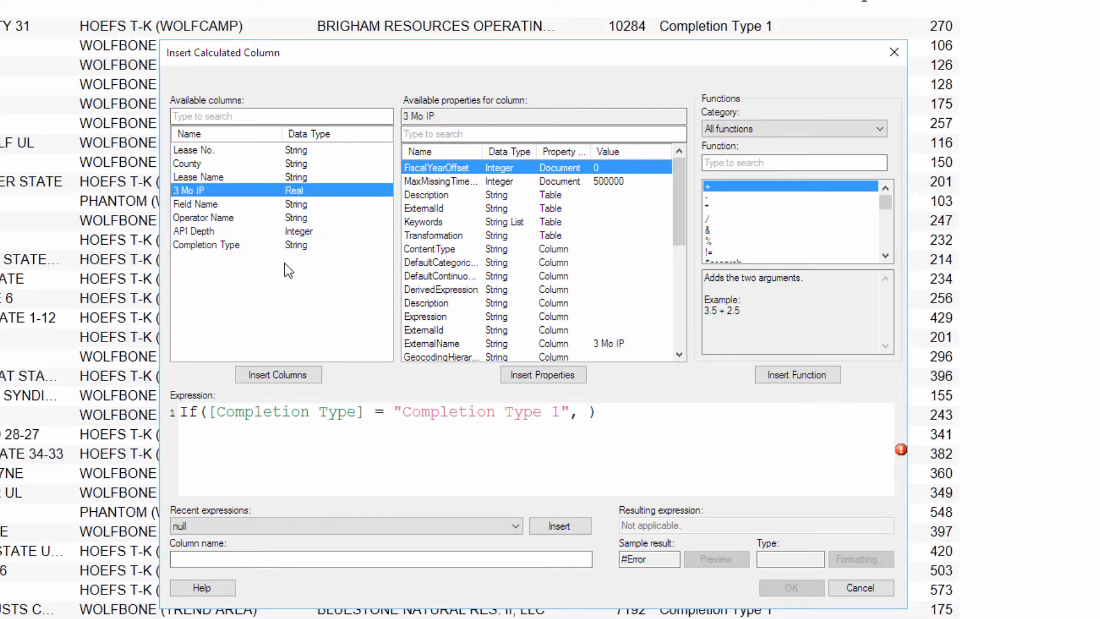
click(268, 374)
text(, null)
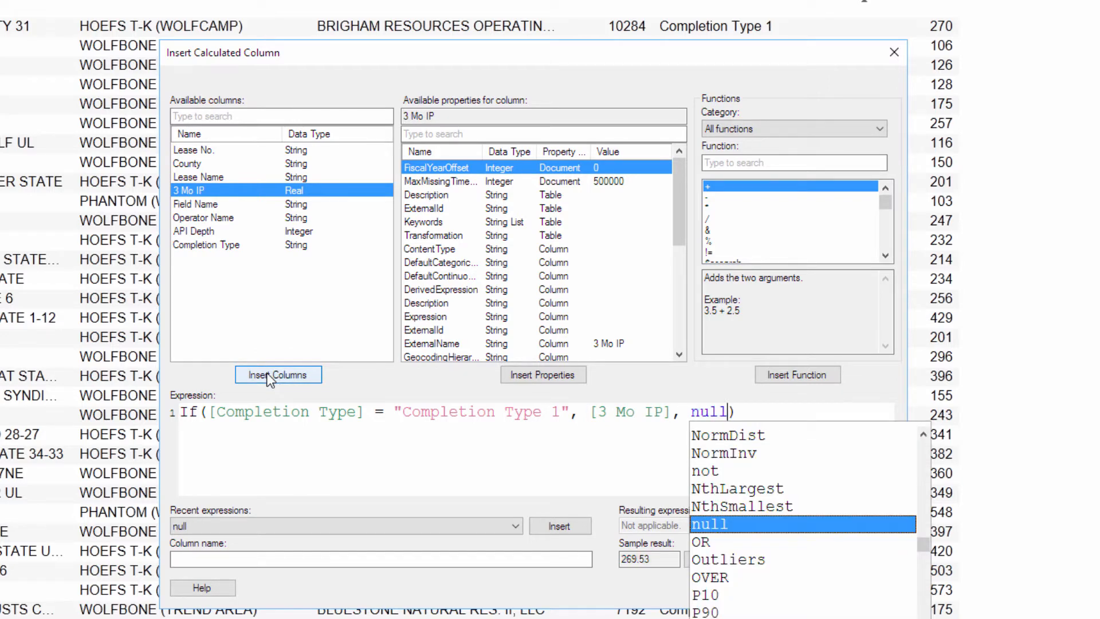
key(BackSpace)
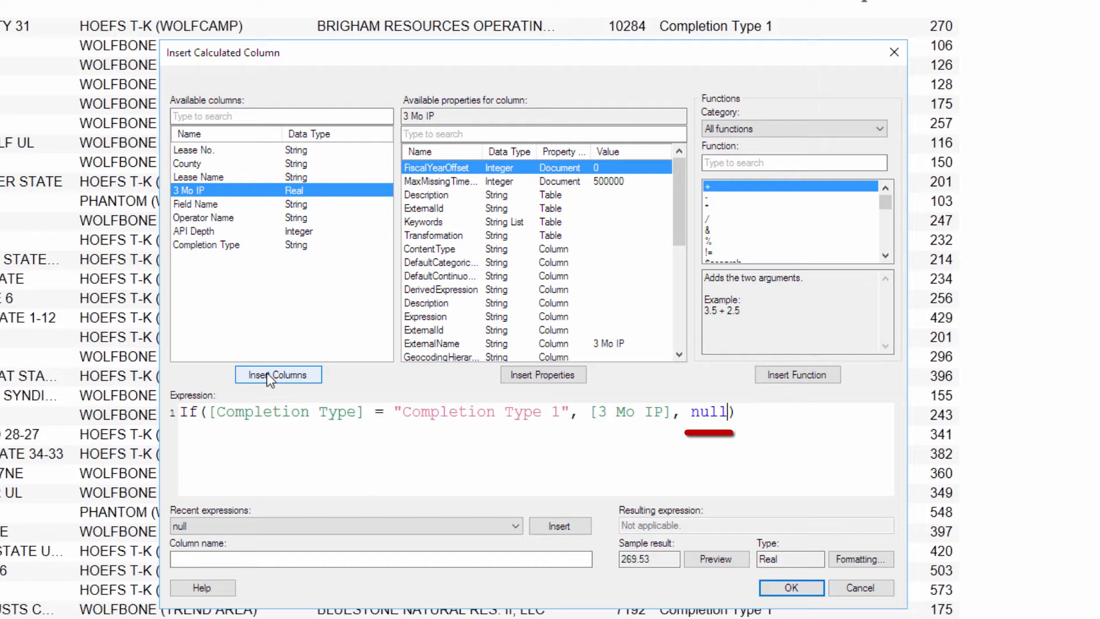
click(278, 554)
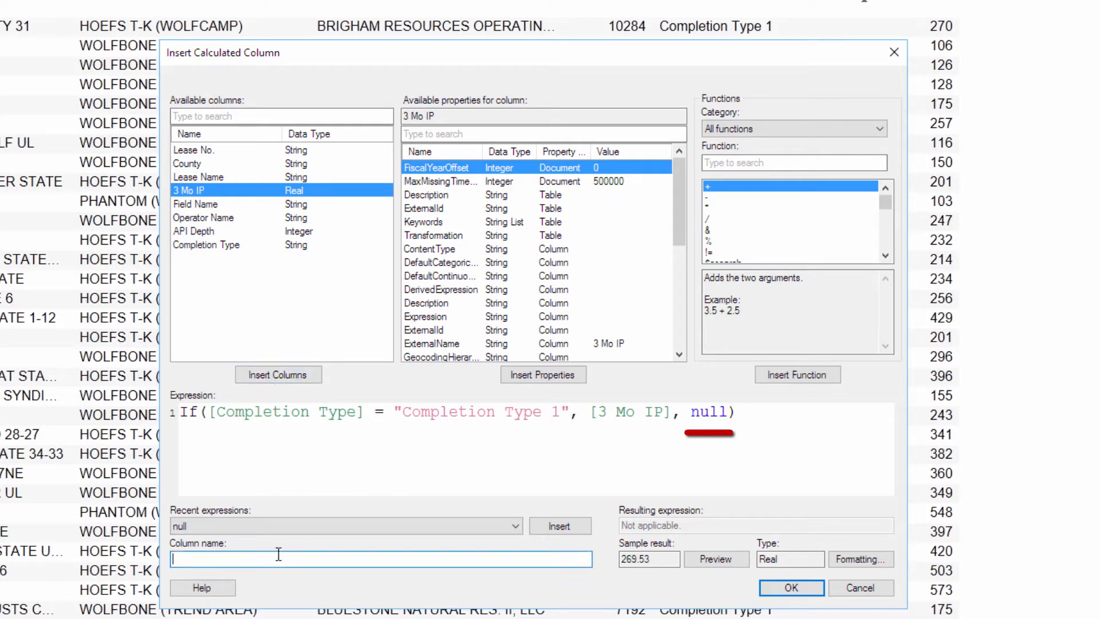
text(3 Mont)
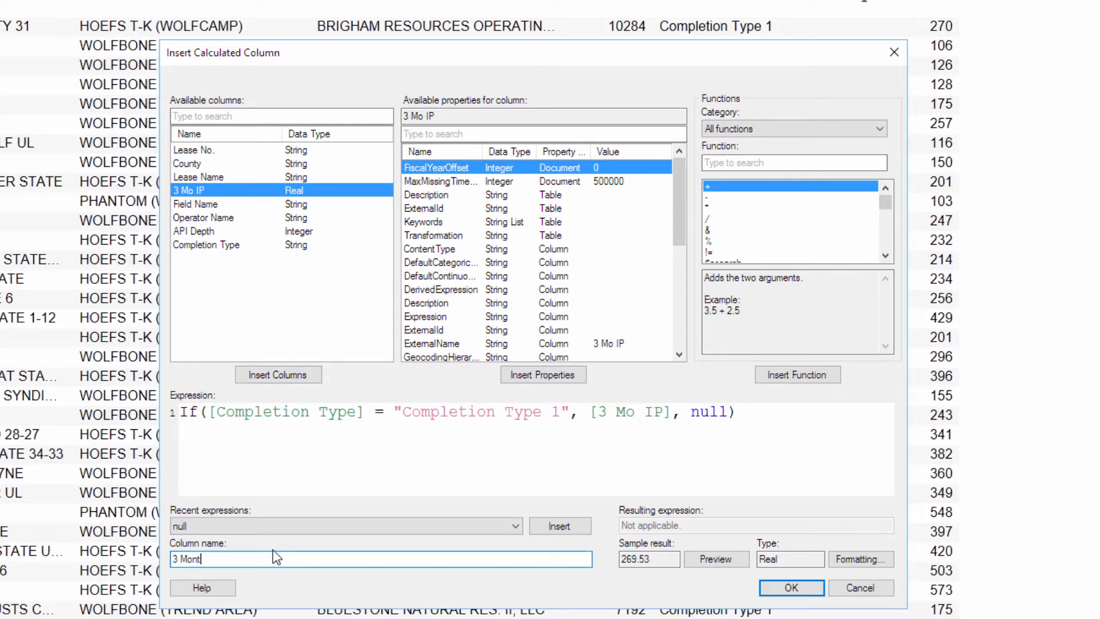
text(h IP - Type 1)
click(779, 588)
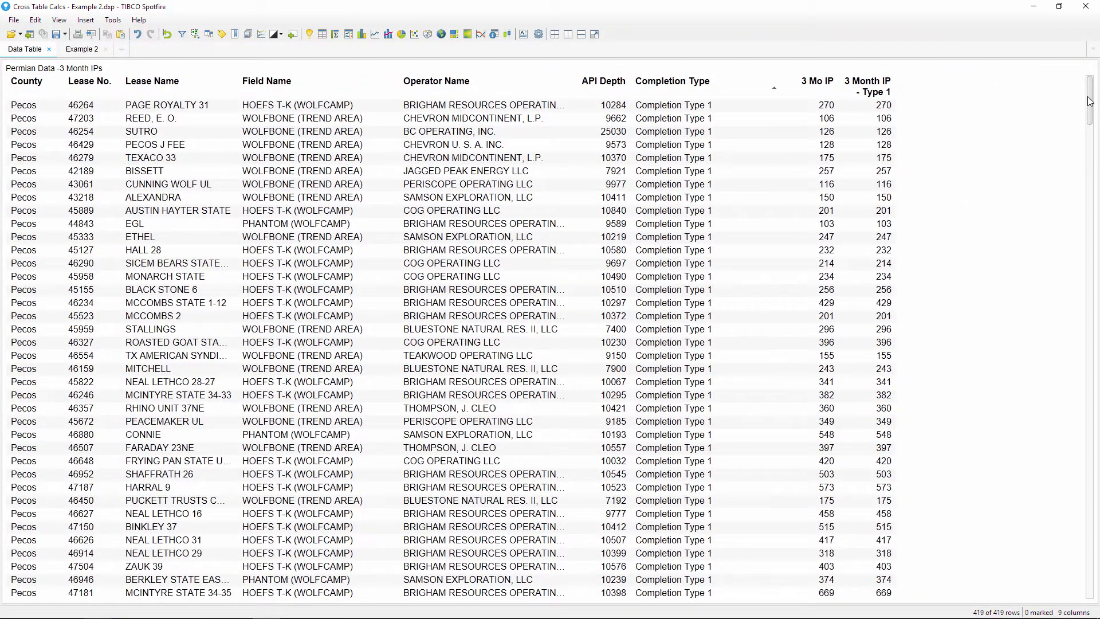
- Scroll to confirm Type 1 values are blank for Completion Type 2 rows, then return to Example 2
drag(1089, 108, 1083, 241)
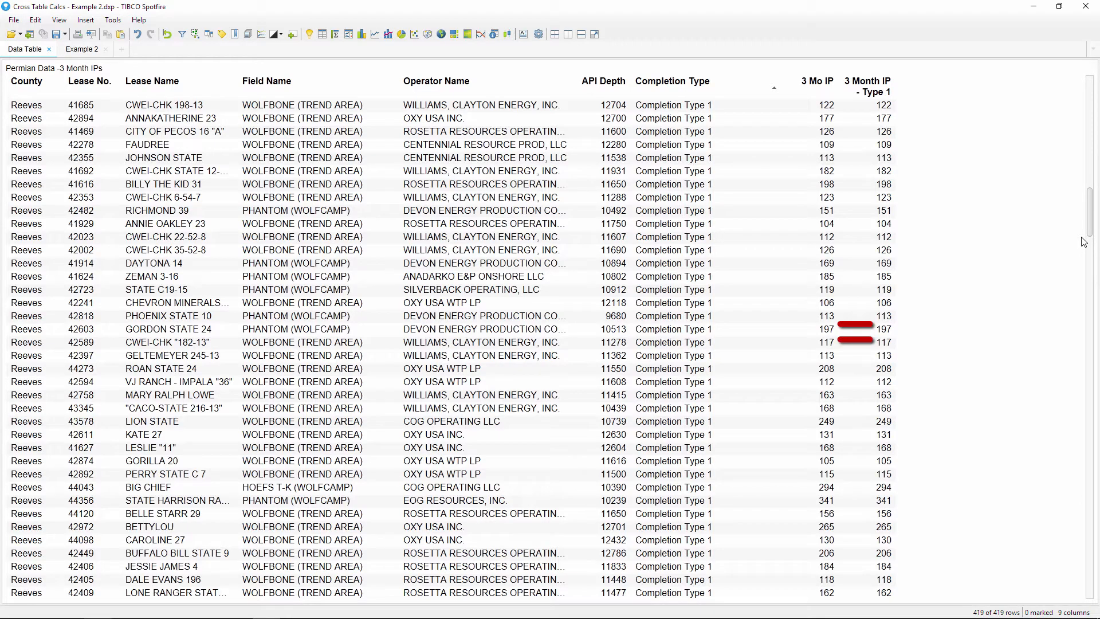
drag(1083, 241, 1081, 400)
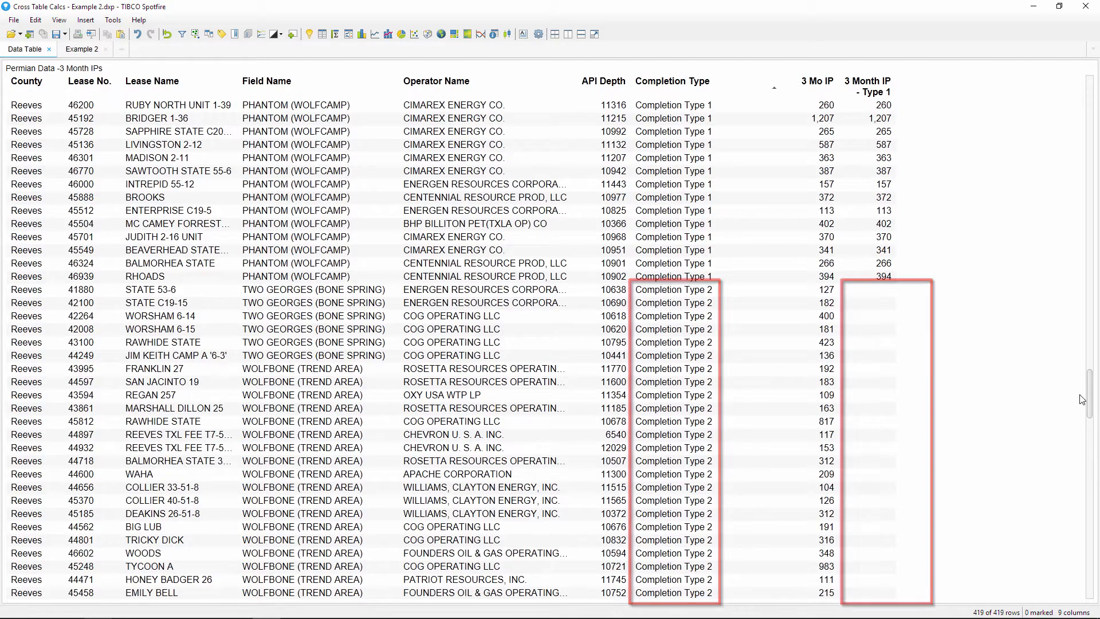
mouse_move(1082, 399)
mouse_down()
mouse_move(1096, 593)
mouse_move(1083, 63)
mouse_up()
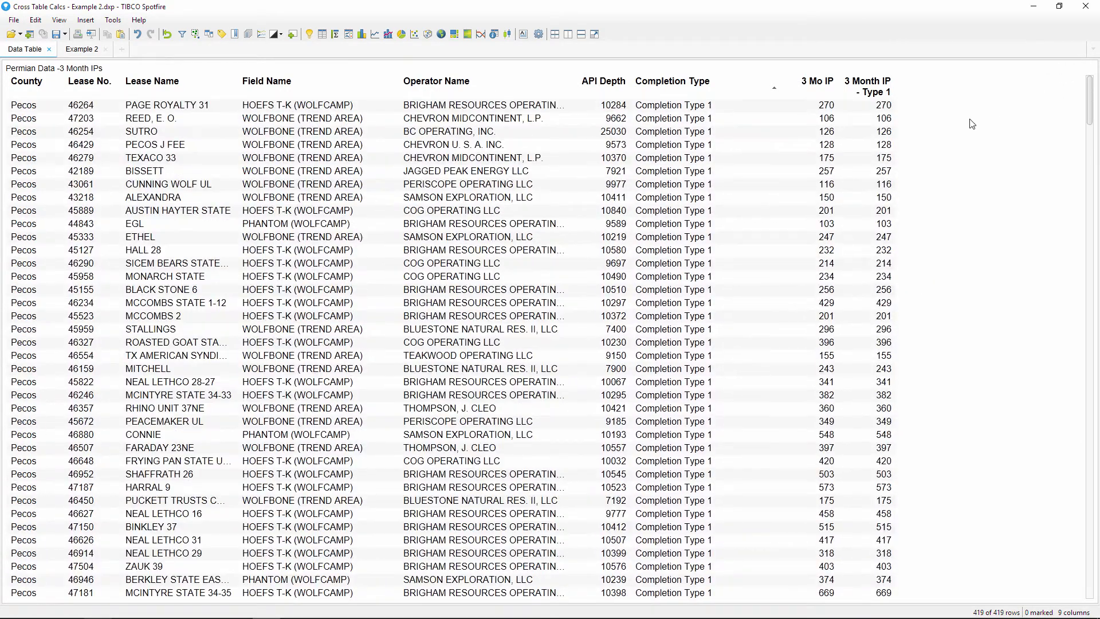
click(100, 51)
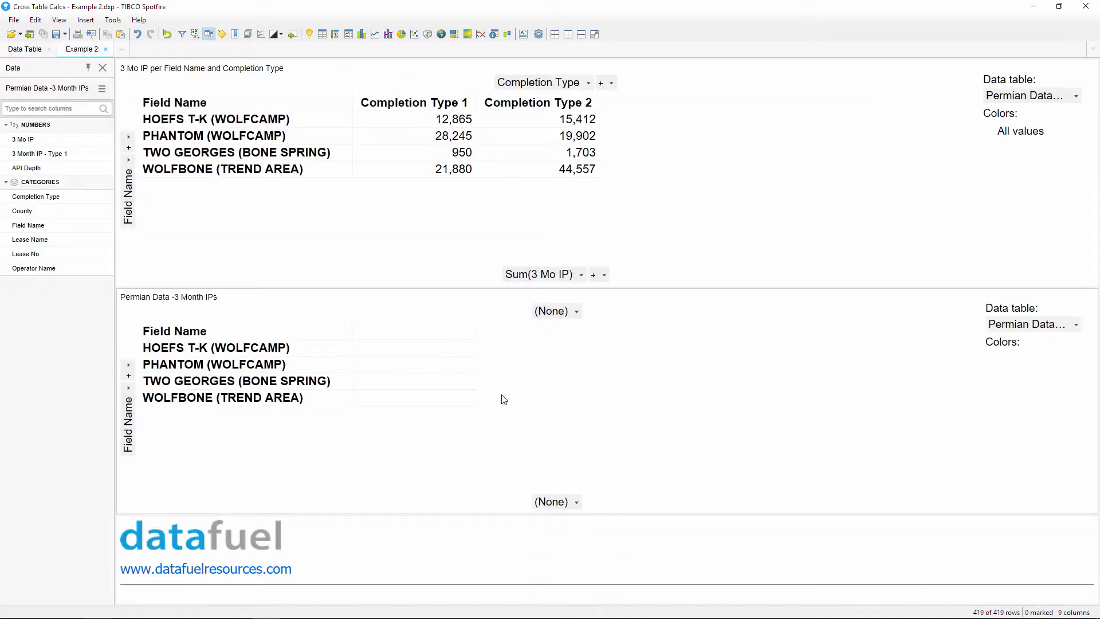
- Set the lower cross table values to Avg(3 Month IP - Type 1), then return to the Data Table
click(571, 502)
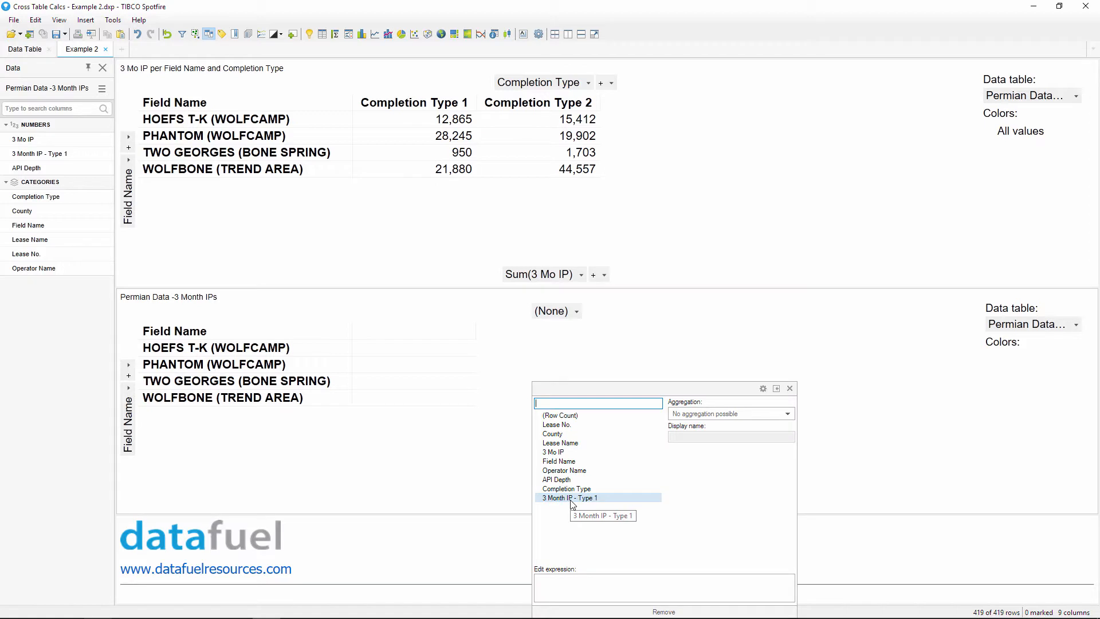
click(571, 498)
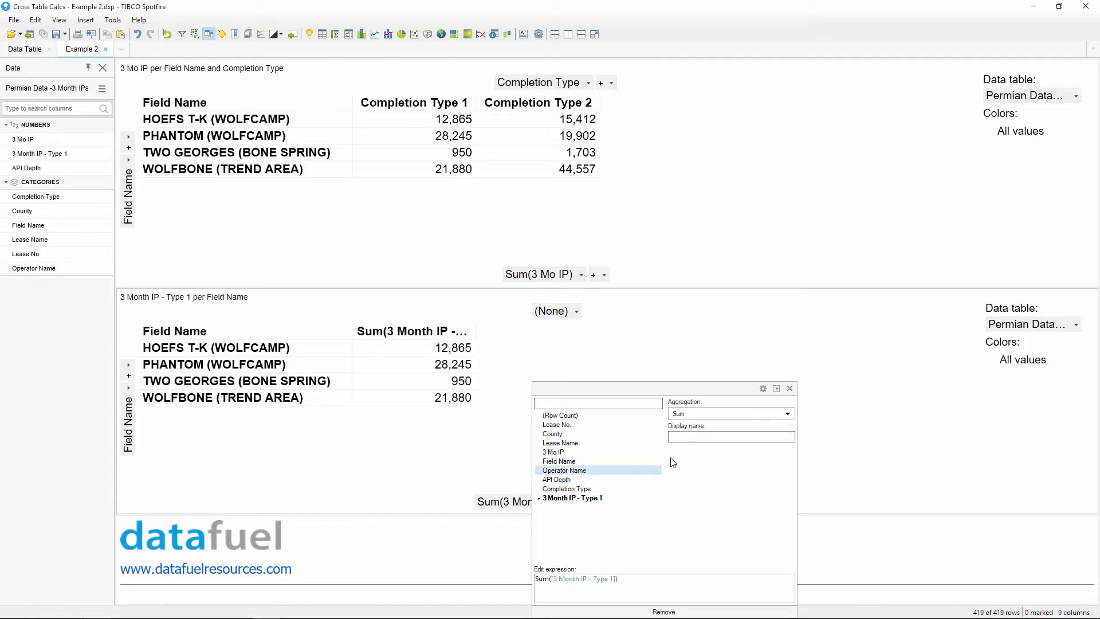
click(708, 415)
click(706, 444)
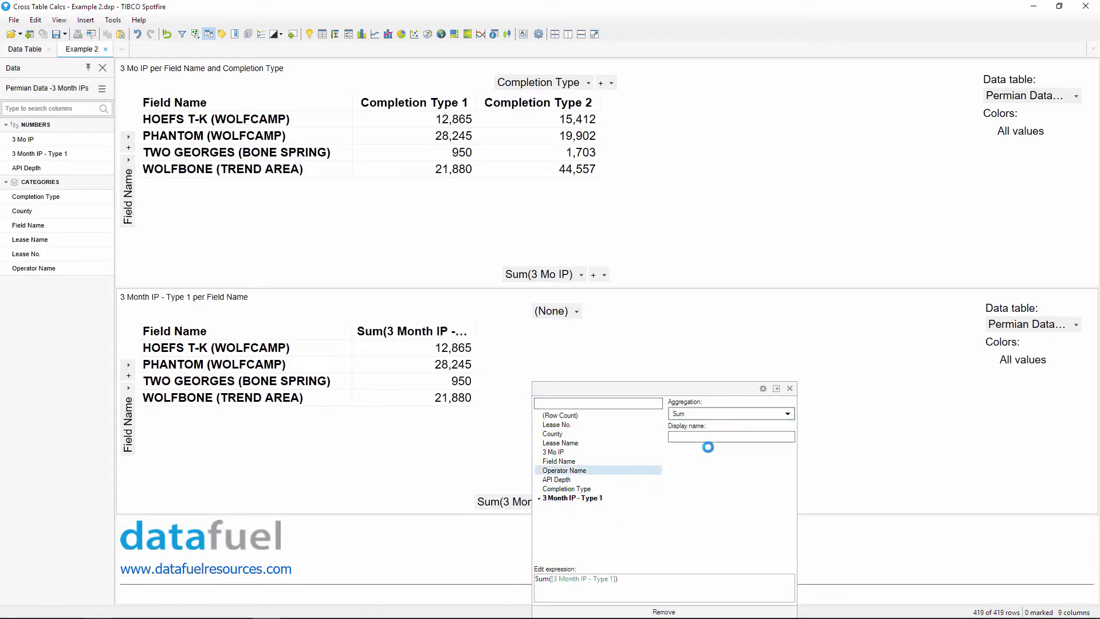
click(789, 389)
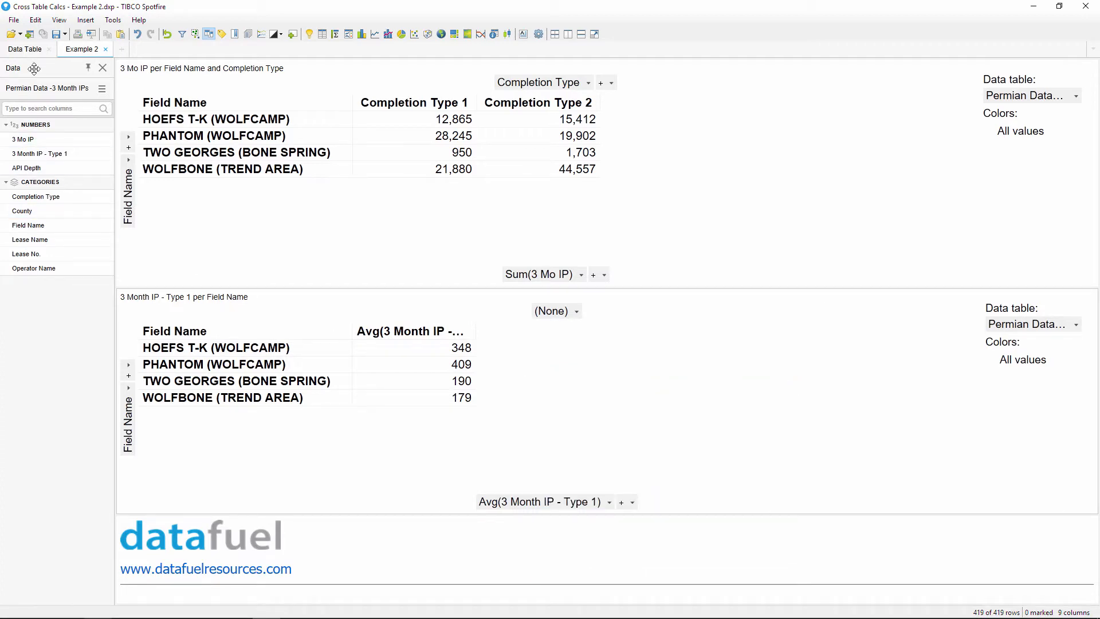
click(33, 51)
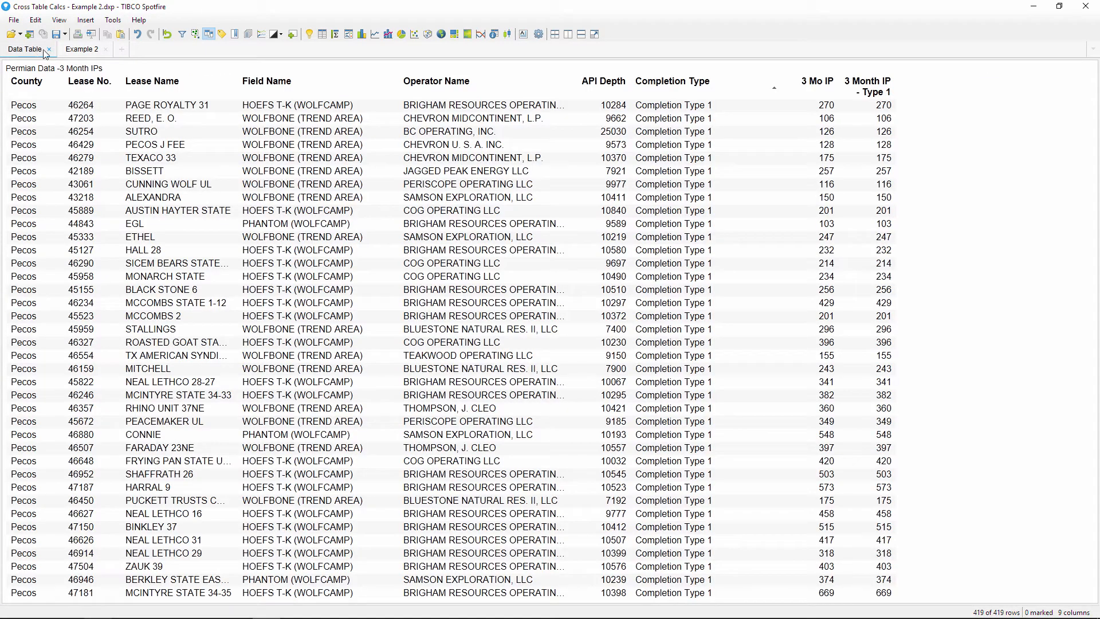
- Create calculated column '3 Month IP - Type 2' by reusing the Type 1 expression with "Completion Type 2"
click(86, 20)
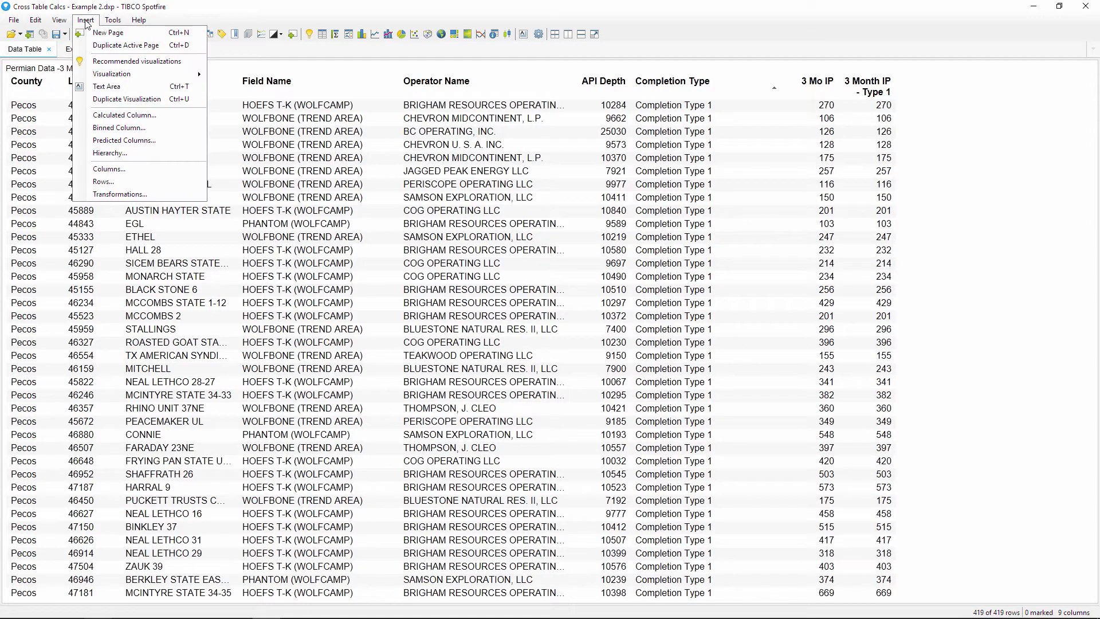
click(156, 113)
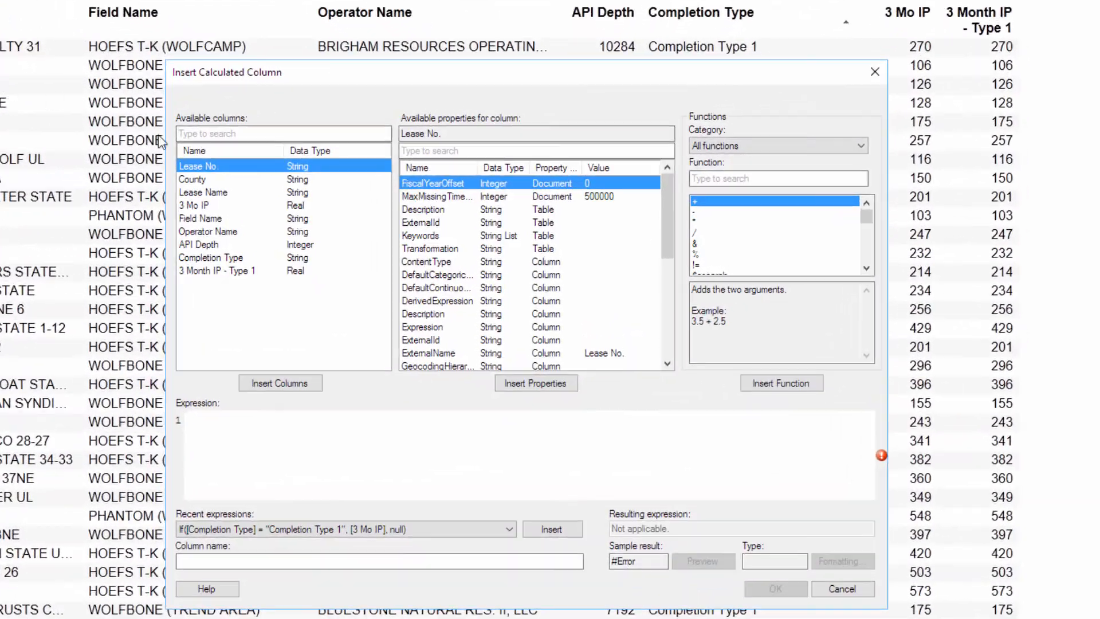
click(551, 529)
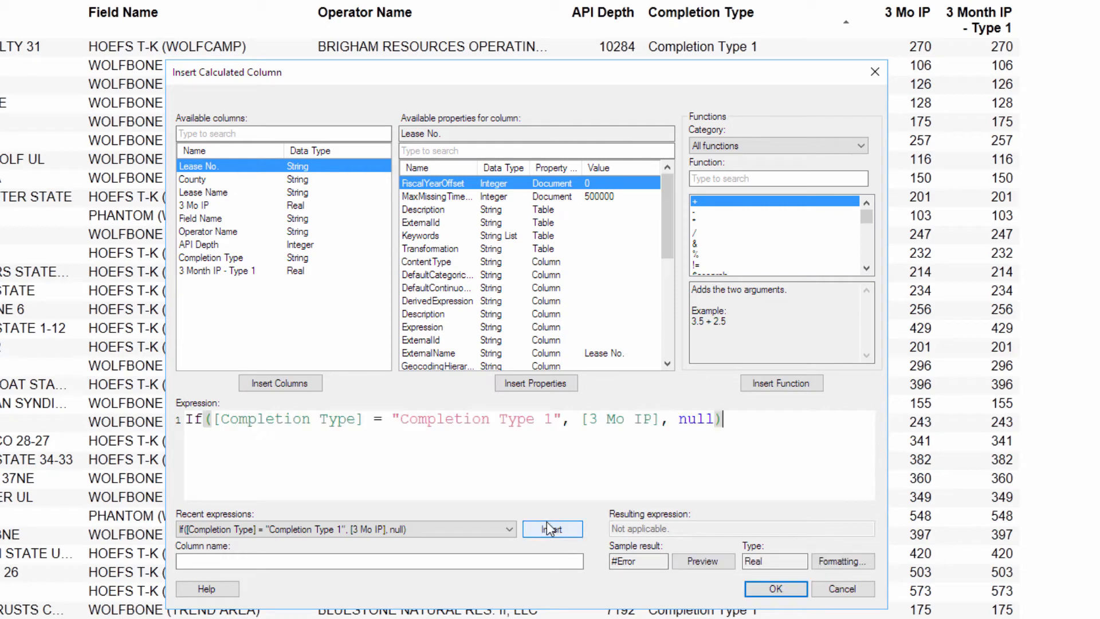
click(552, 418)
key(BackSpace)
text(2)
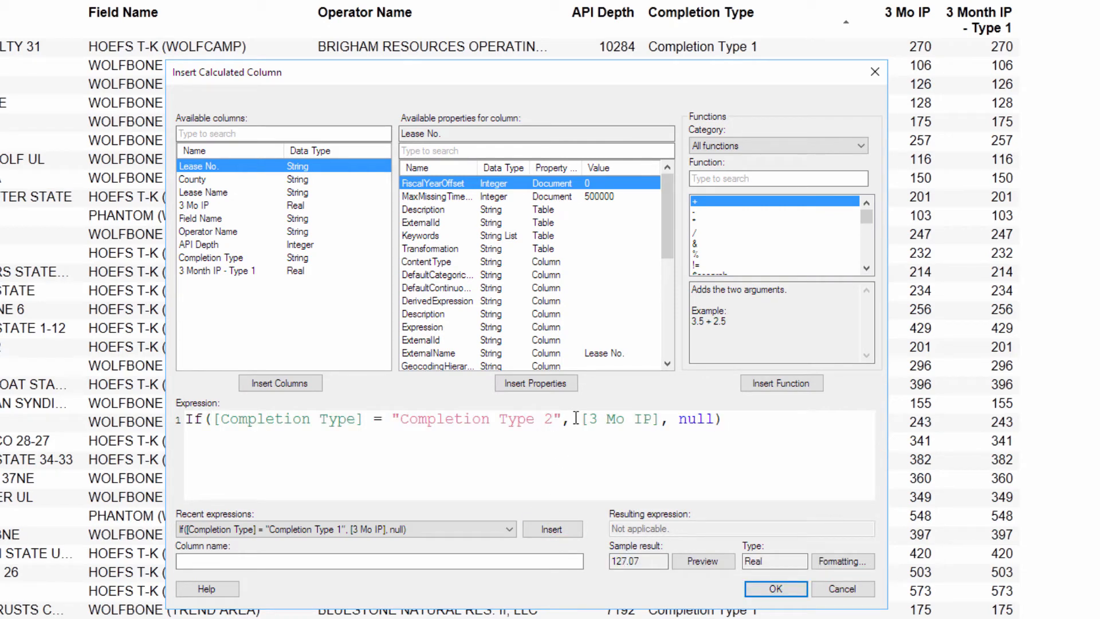
click(452, 563)
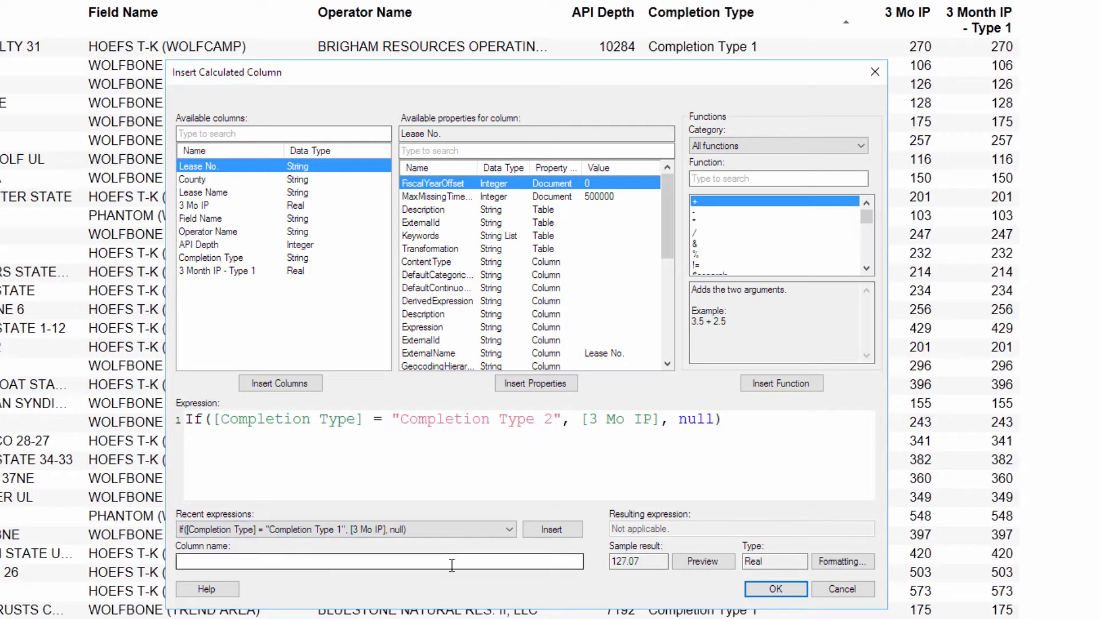
text(3 Month I)
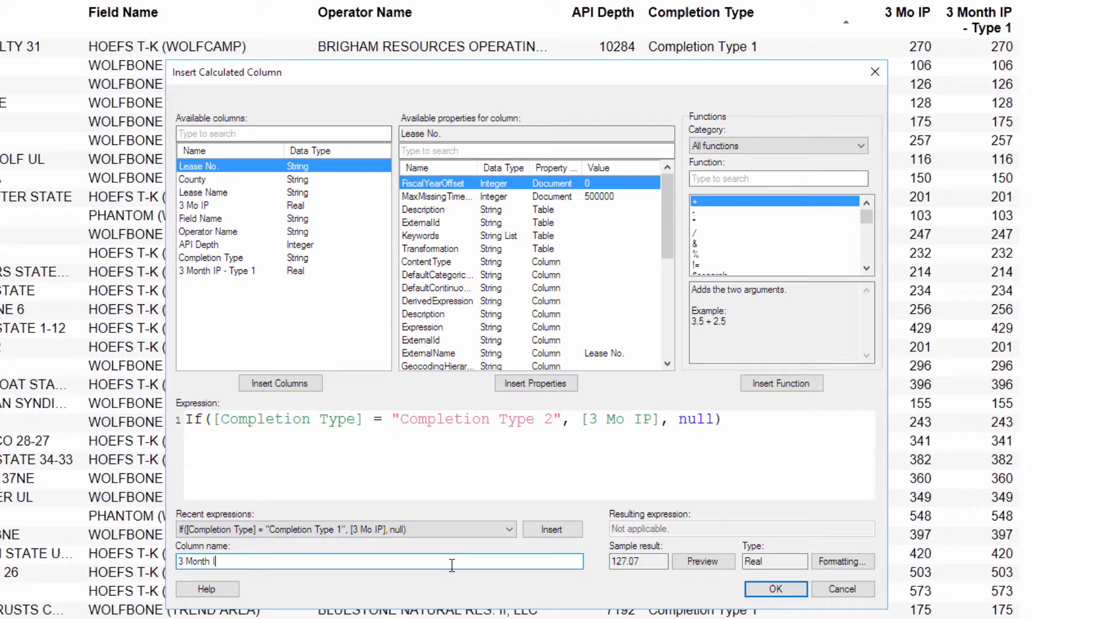
text(P - Type 2)
click(764, 595)
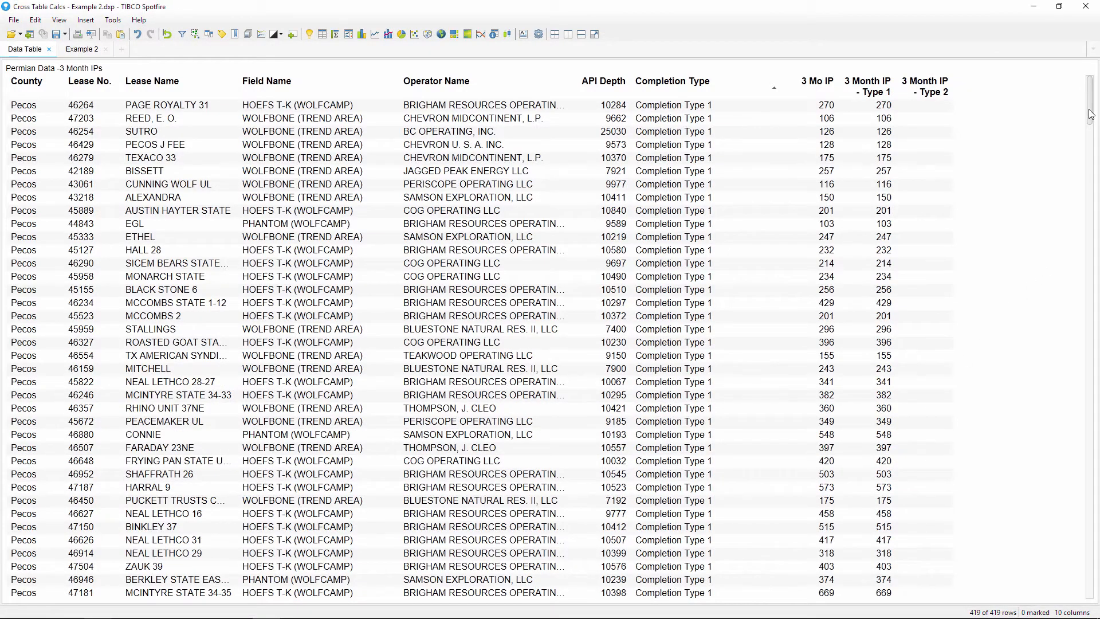
scroll(1087, 156, down, 3)
drag(1086, 157, 1095, 413)
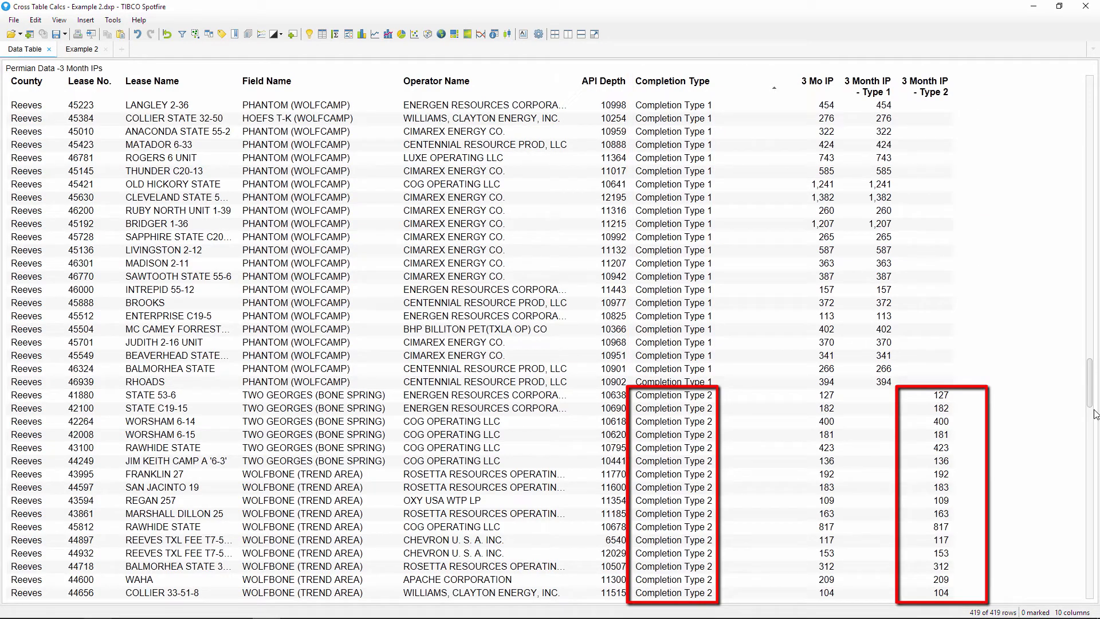
drag(1092, 422, 1084, 589)
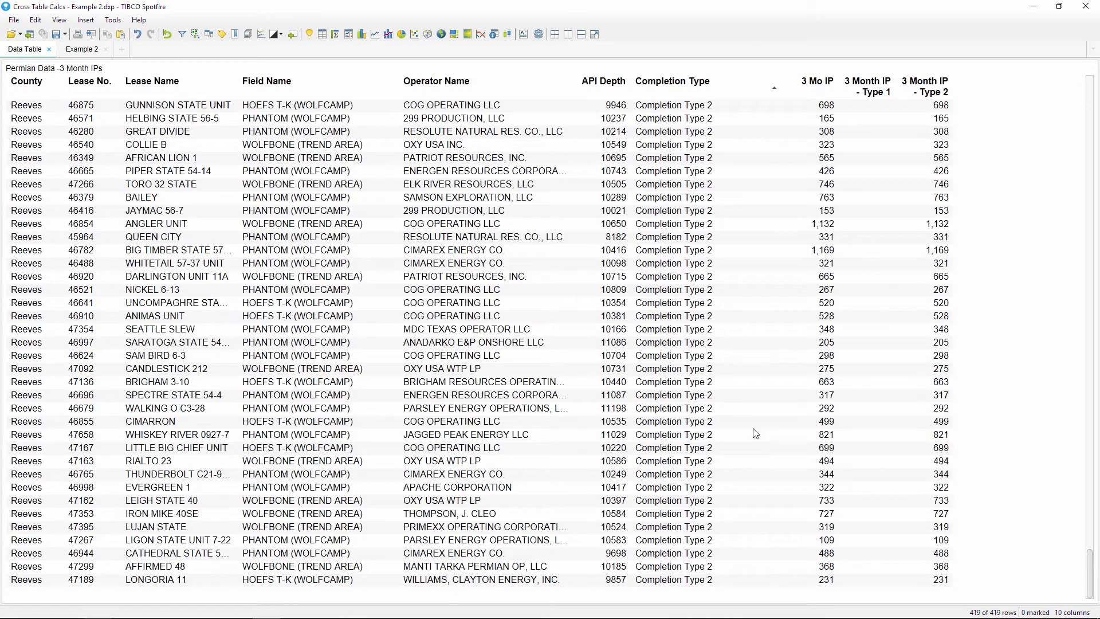
- On Example 2, add Avg(3 Month IP - Type 2) to the bottom cross table's values
click(101, 55)
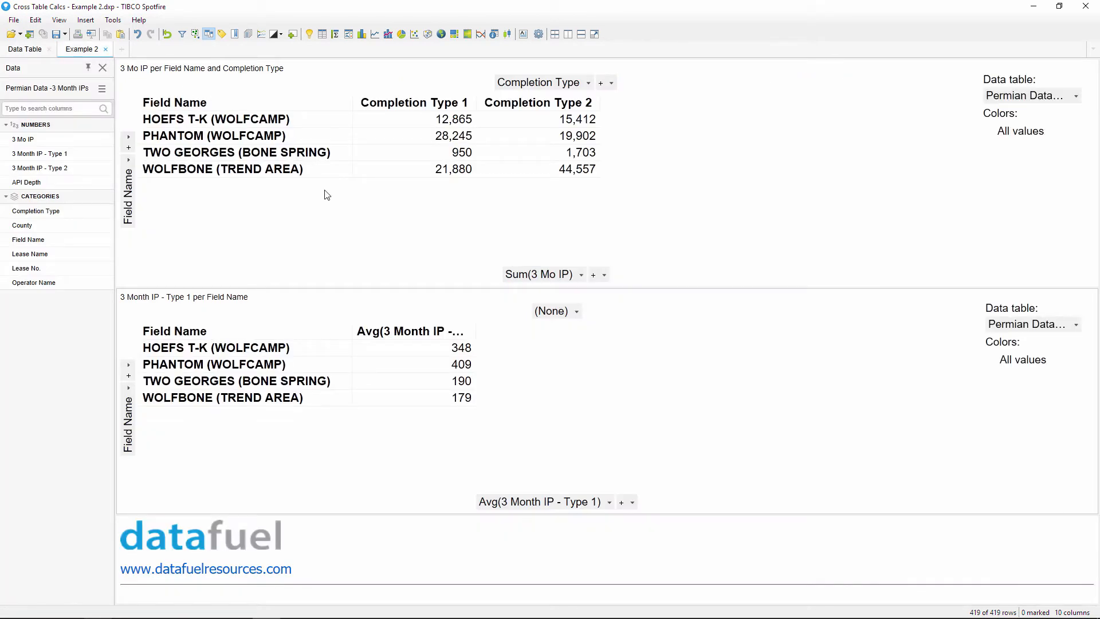
click(633, 497)
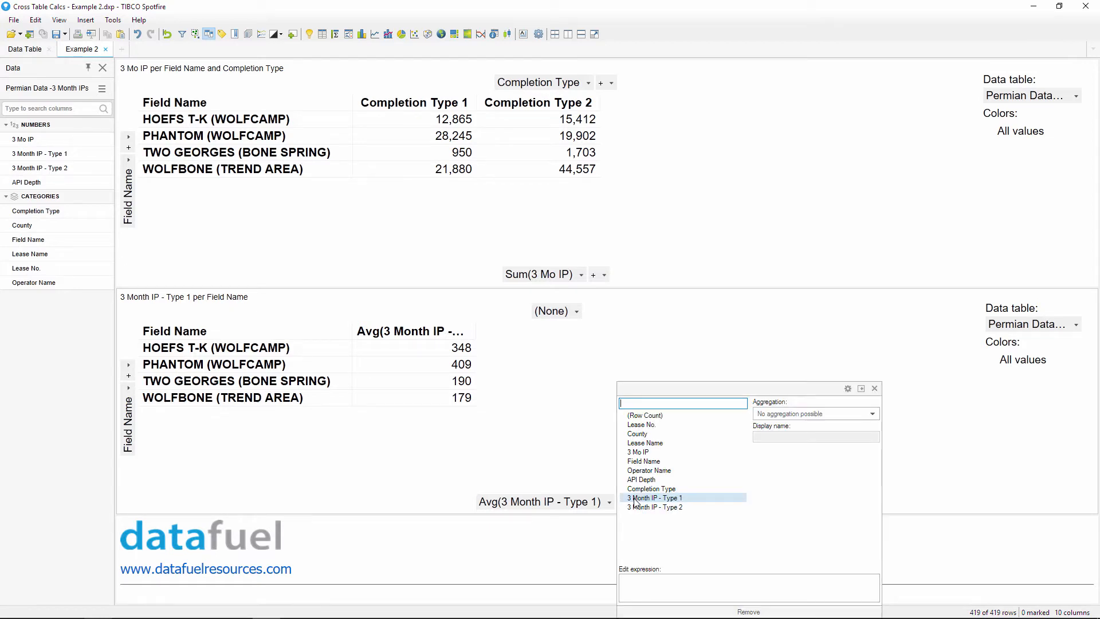
click(684, 509)
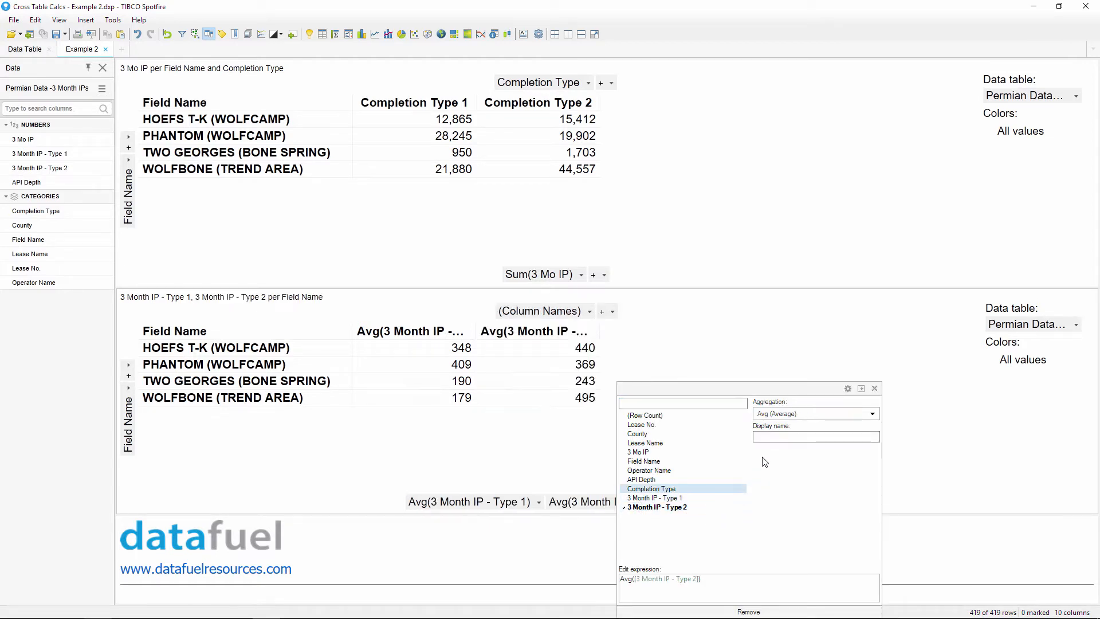
click(773, 360)
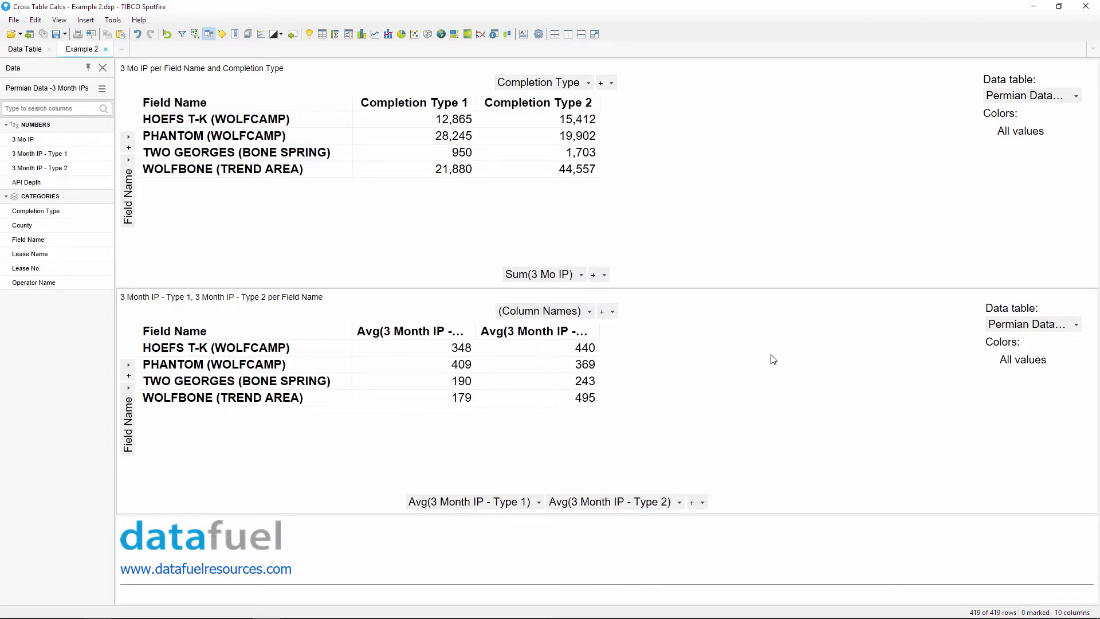
- Add a third value column: Avg([3 Month IP - Type 1]) - Avg([3 Month IP - Type 2])
click(703, 502)
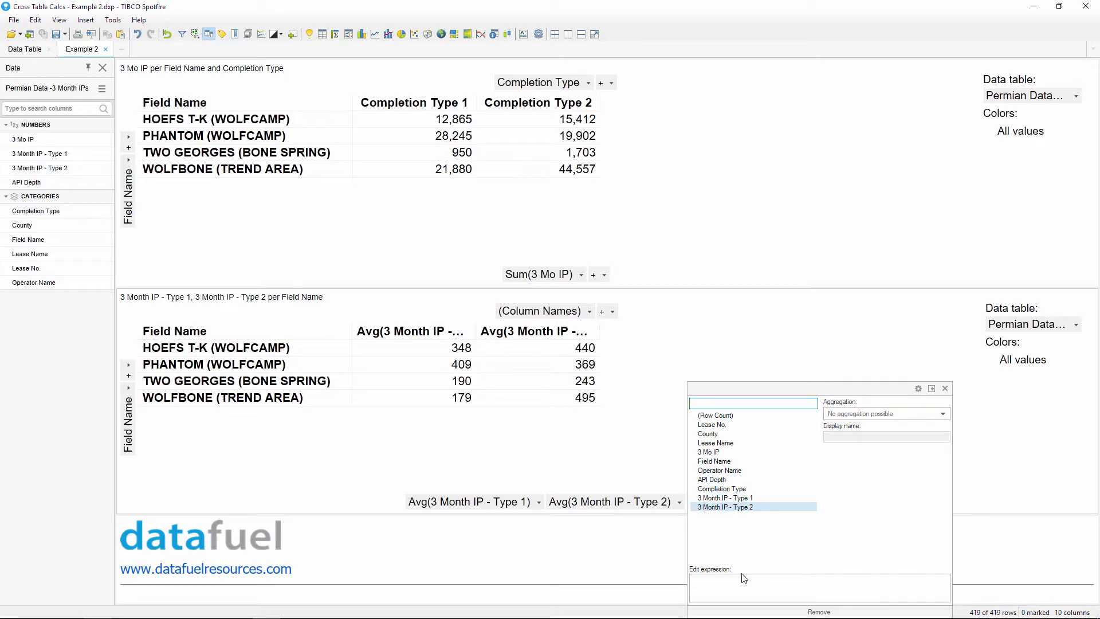
click(753, 498)
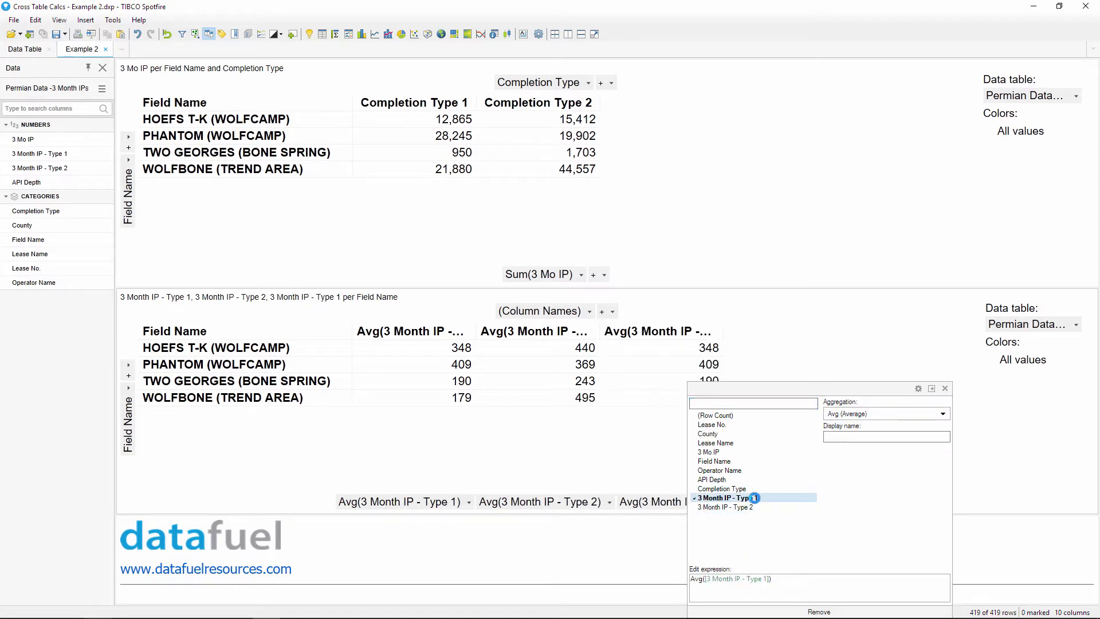
click(791, 579)
text(- )
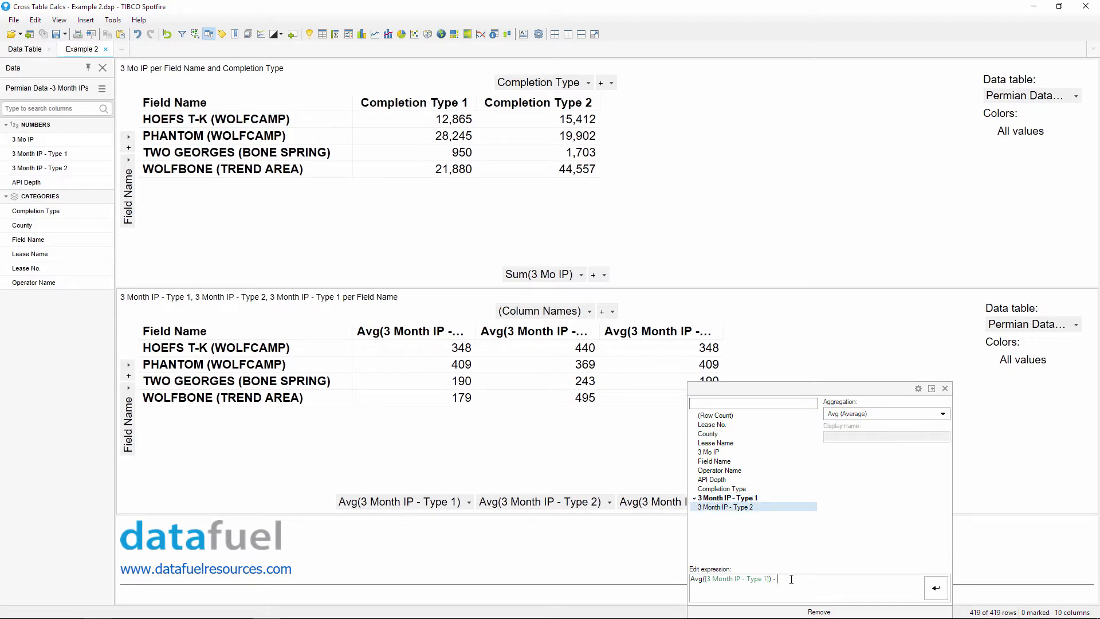
text(Avg([)
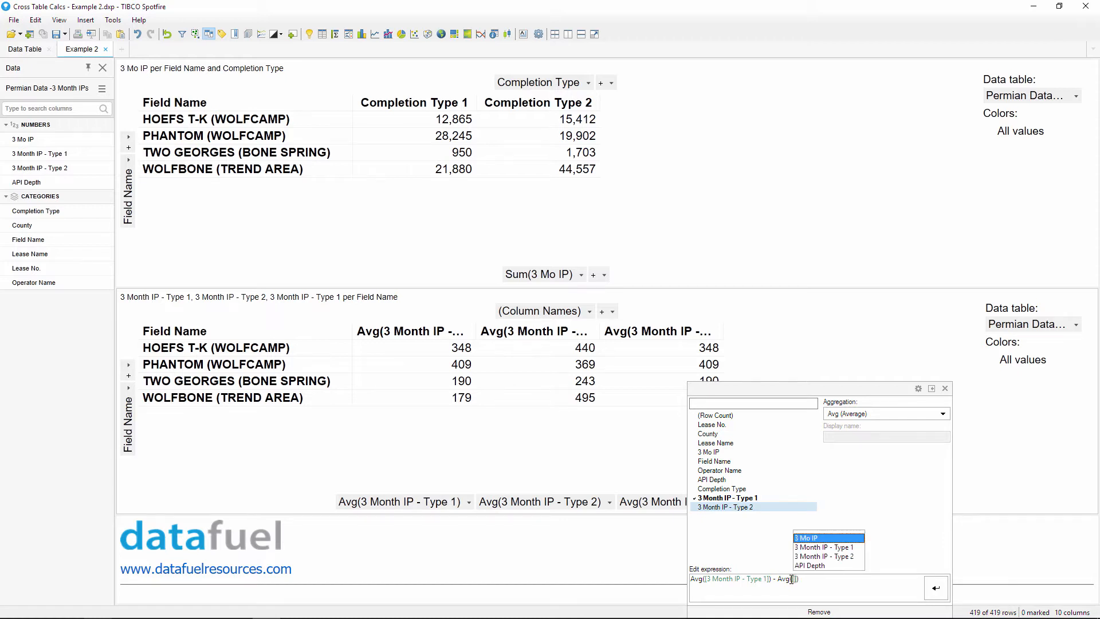
double_click(835, 556)
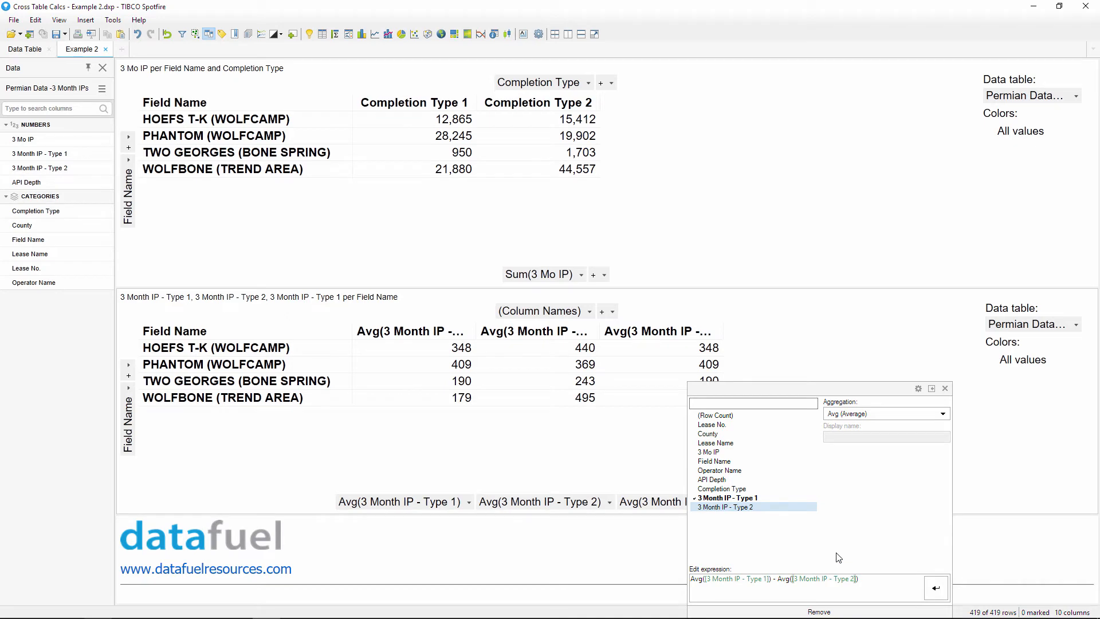
click(930, 588)
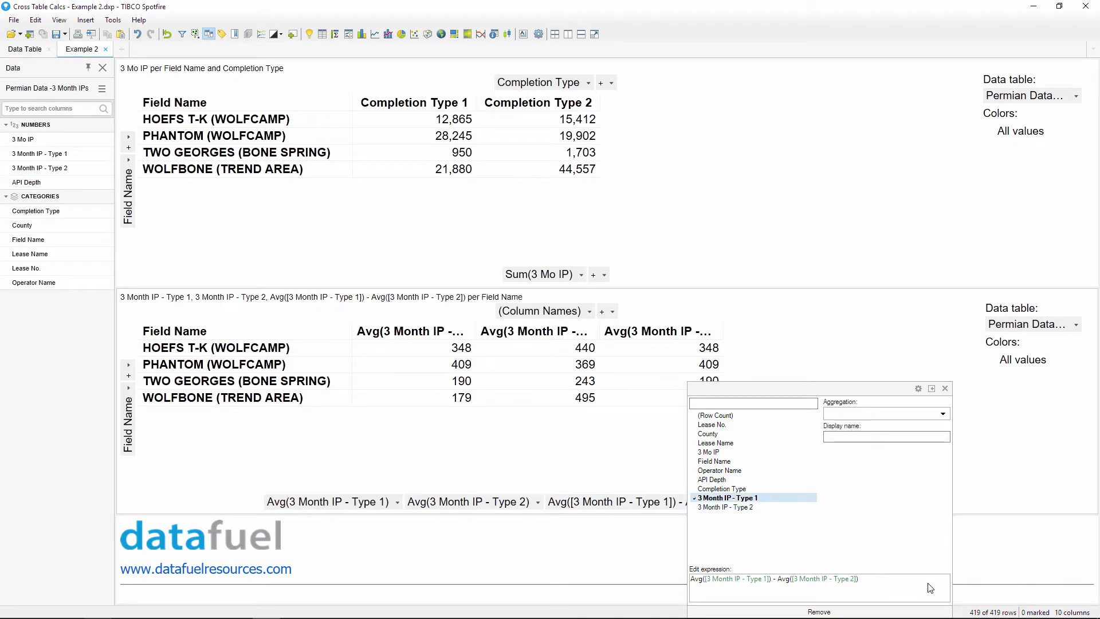
click(945, 389)
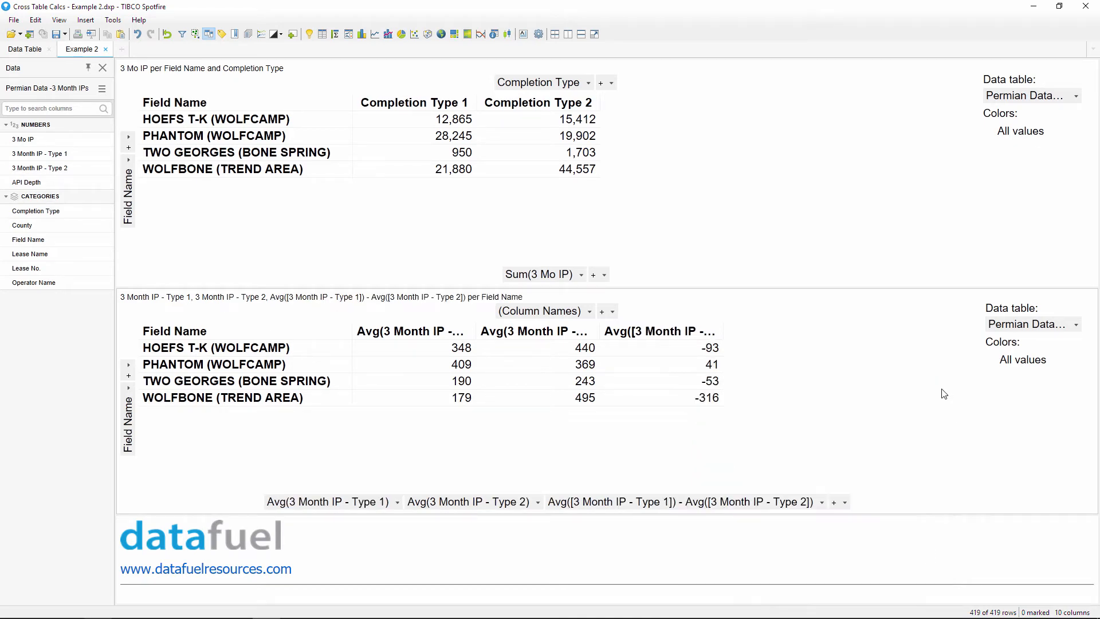
- Rename the average columns to '3 Mo. IP: Type 1' and '3 Mo. IP: Type 2'
click(398, 501)
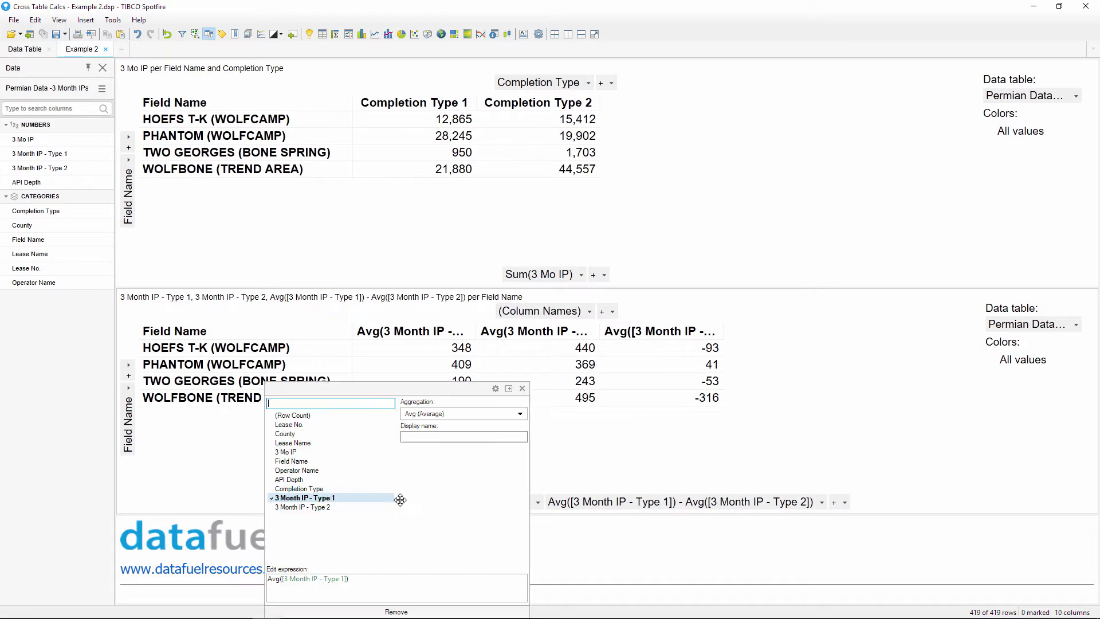
click(434, 435)
text(3 Mo)
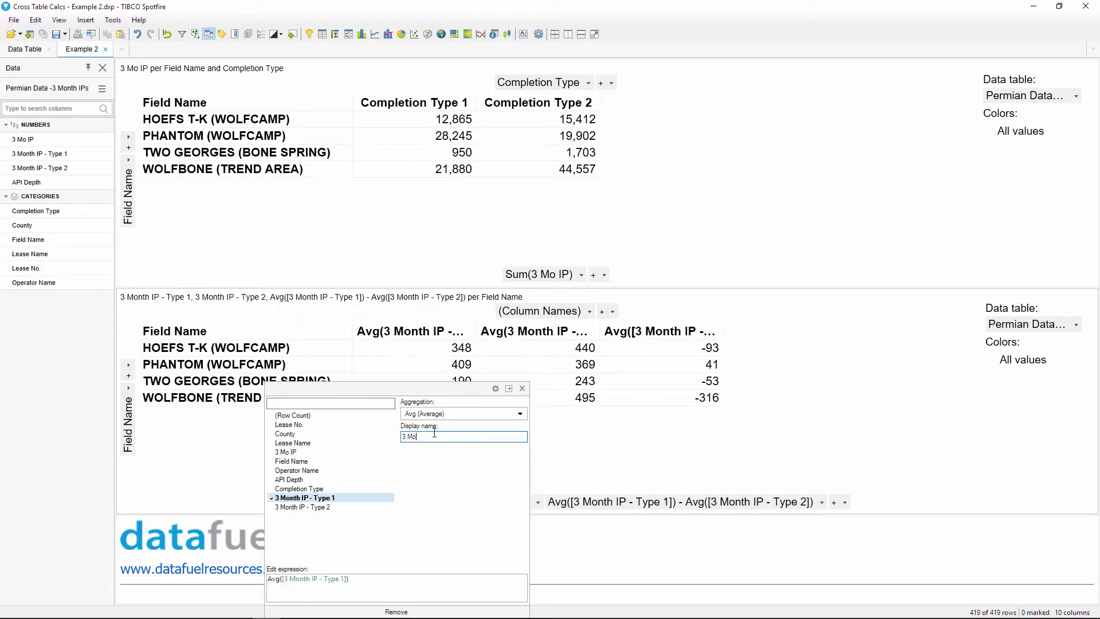
text(. IP: Type 1)
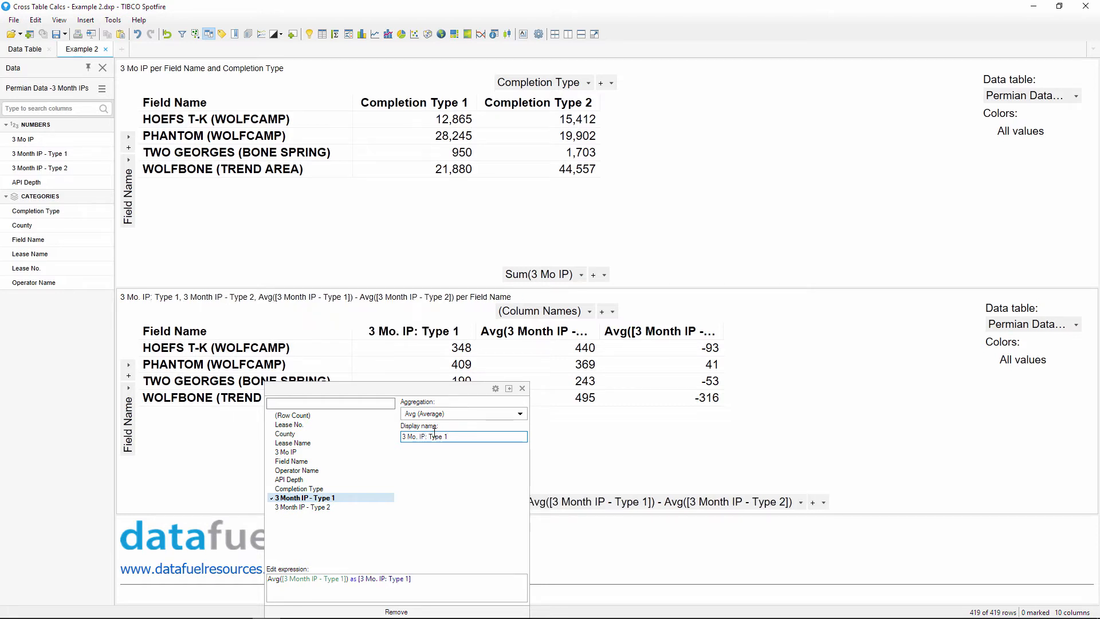
click(522, 388)
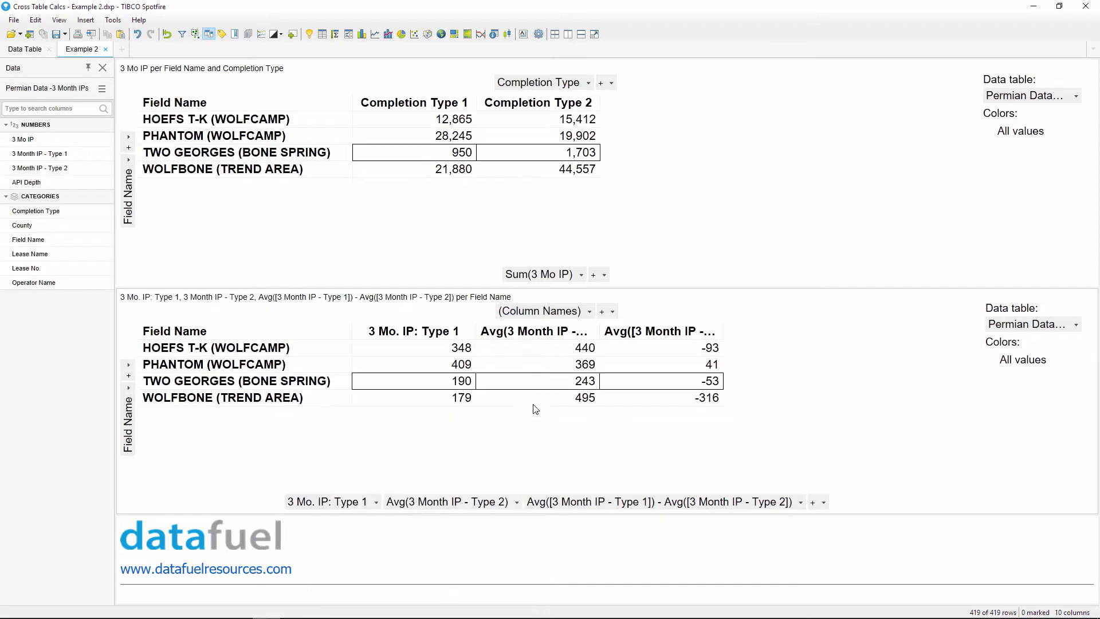
click(507, 501)
triple_click(532, 439)
text(3 M)
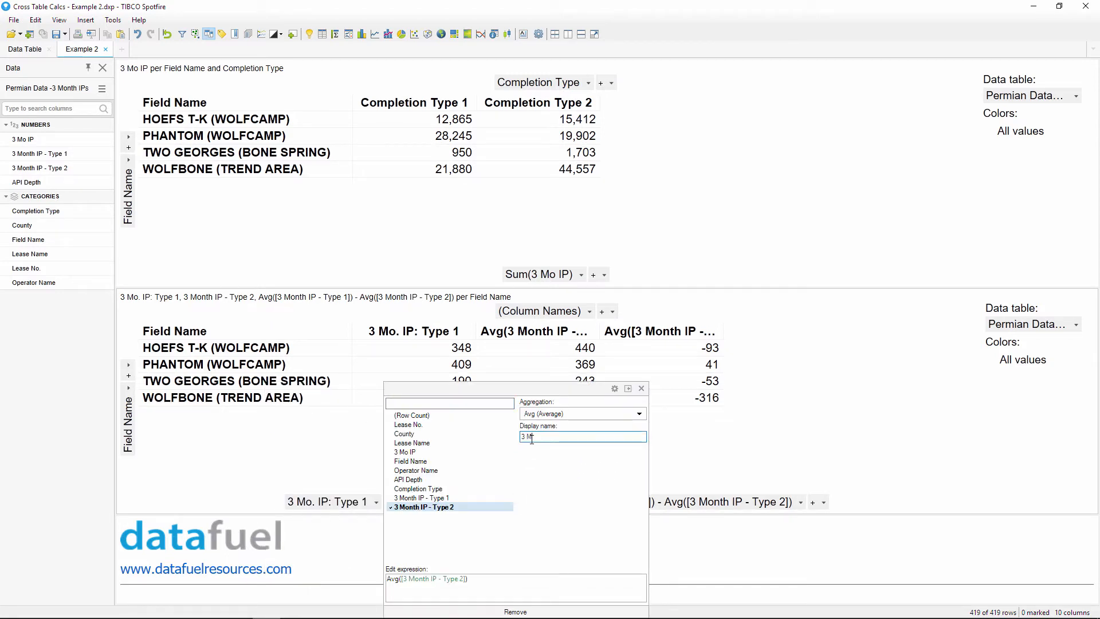
text(o. IP: Type 2)
key(Return)
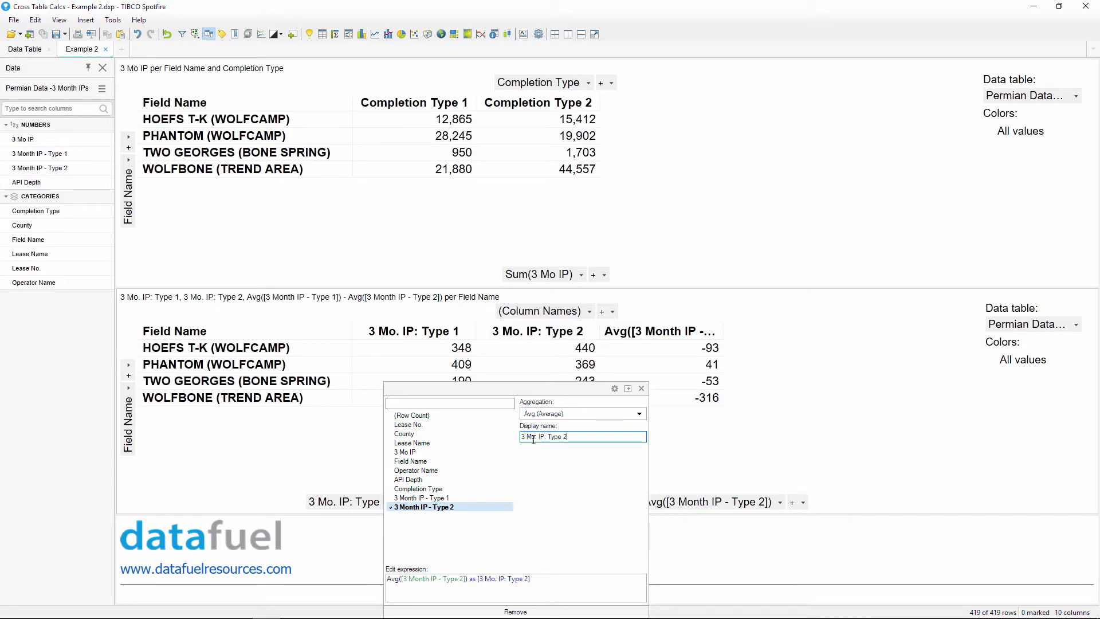
click(704, 478)
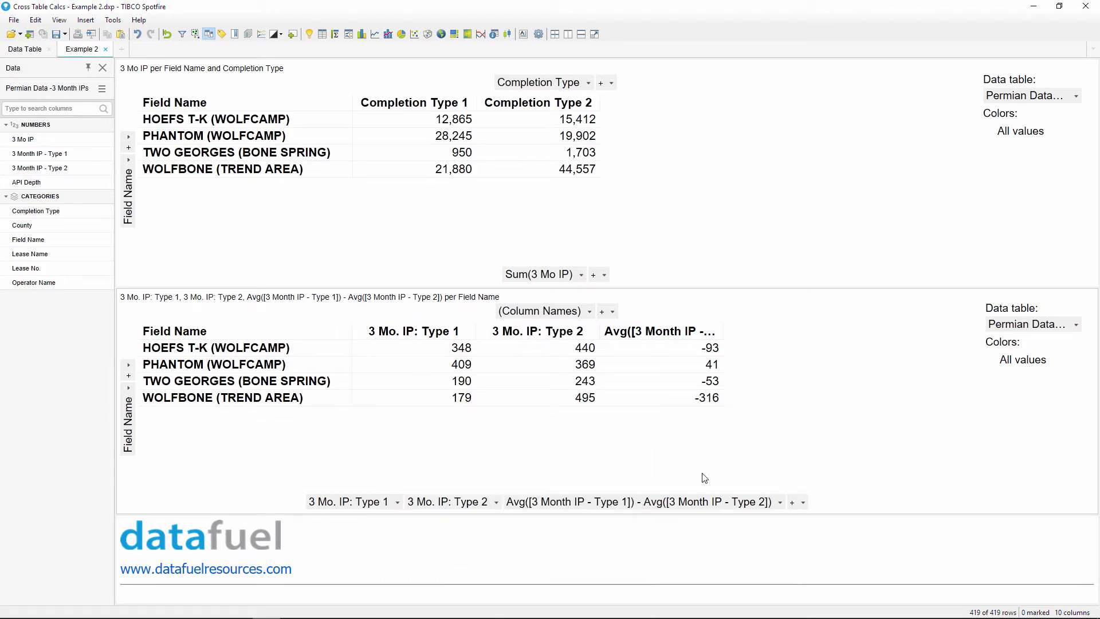
- Rename the difference column to 'Type 1 - Type 2'
click(781, 502)
click(720, 440)
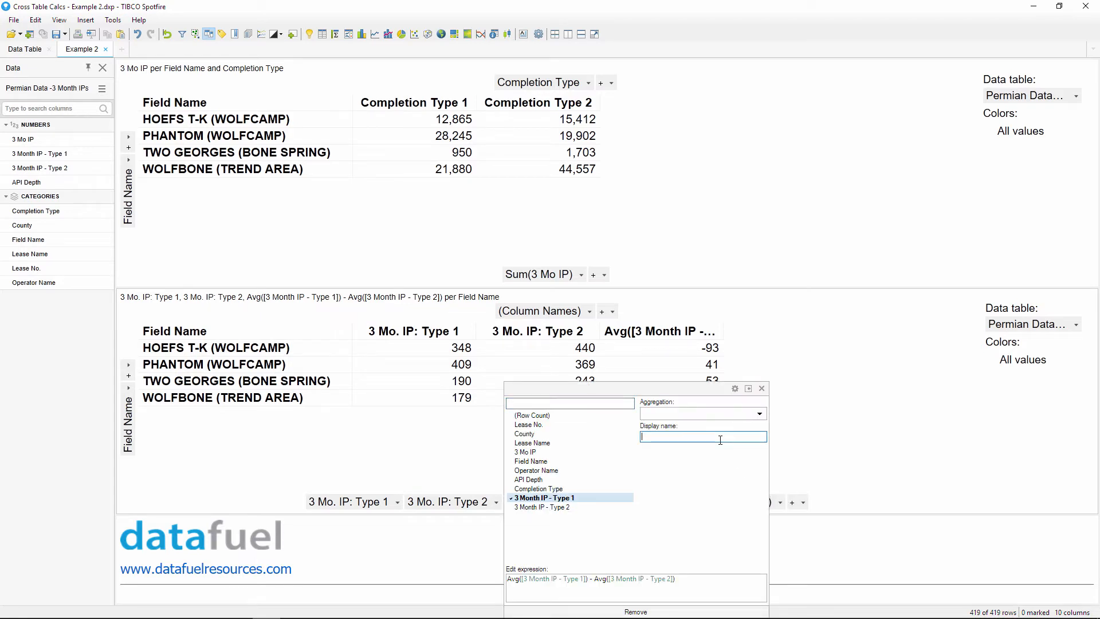
text(Type 1 - Type 2)
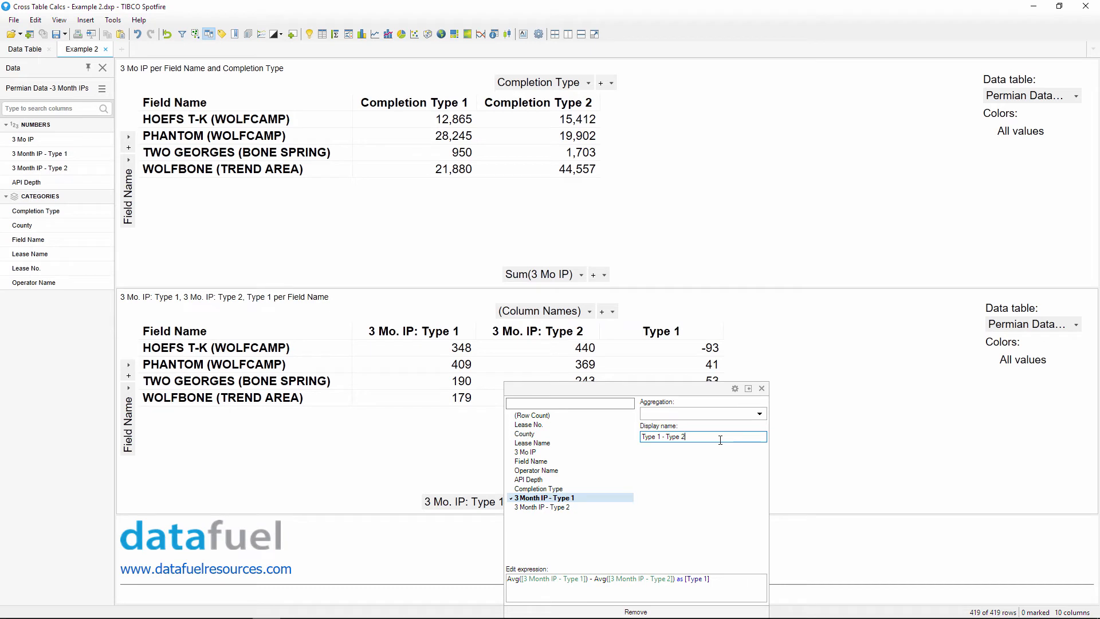
click(794, 444)
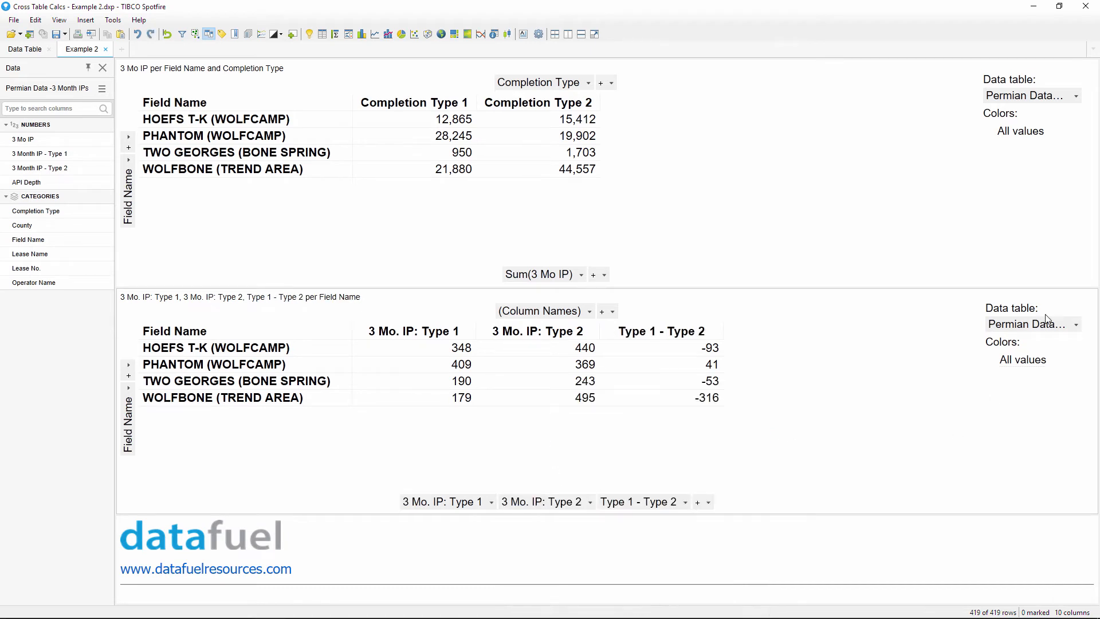
- Turn off the bottom cross table's Legend, Axis Selectors and Title Bar
click(1050, 299)
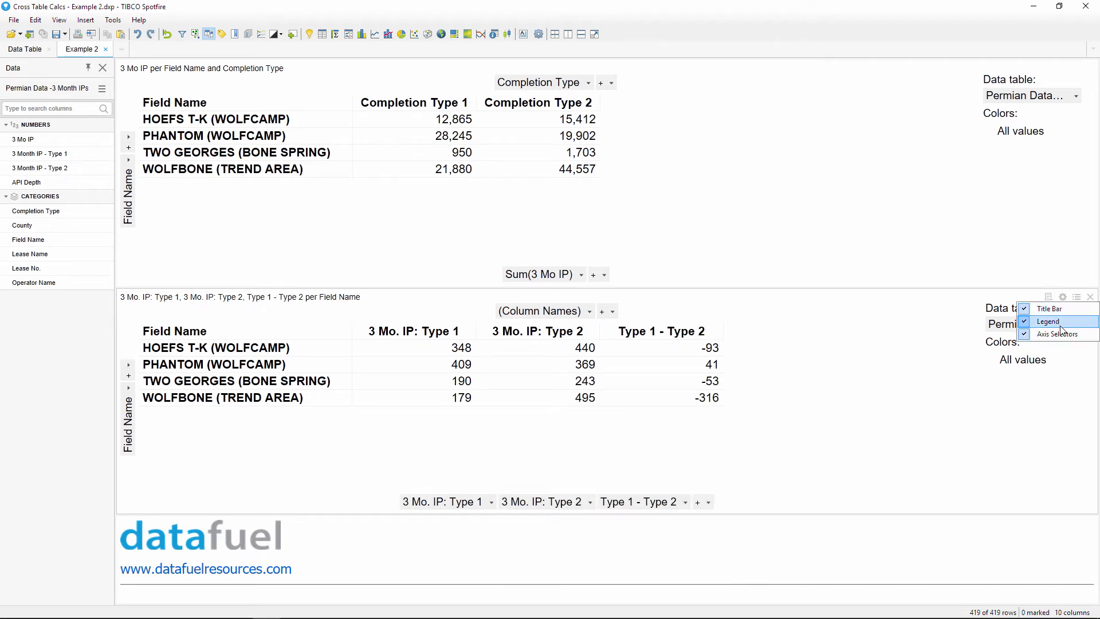
click(1060, 324)
click(1049, 297)
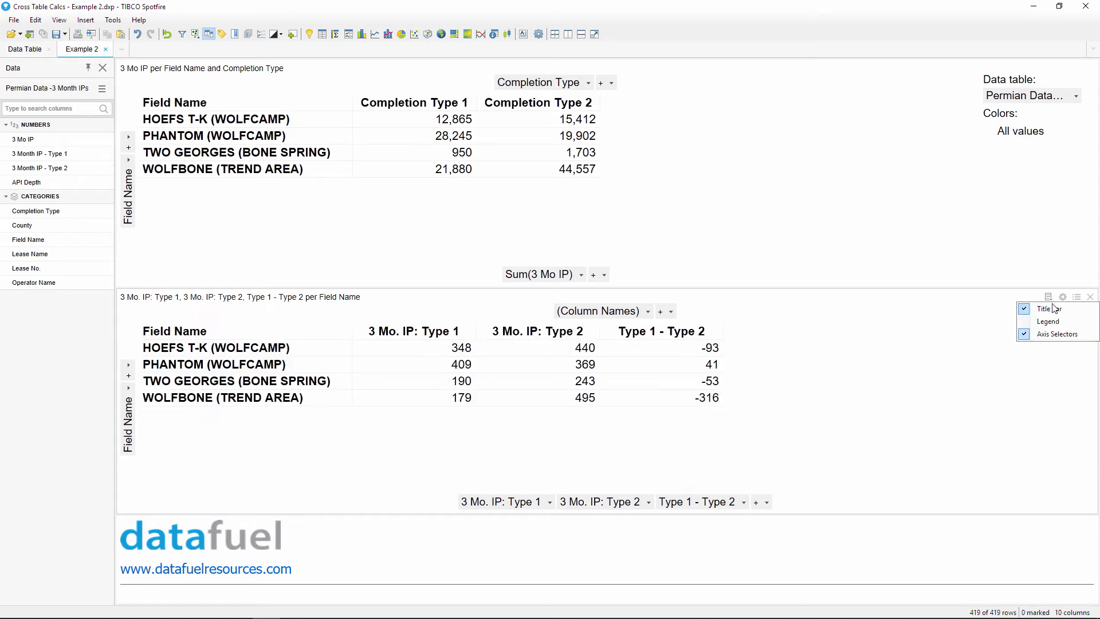
click(1062, 334)
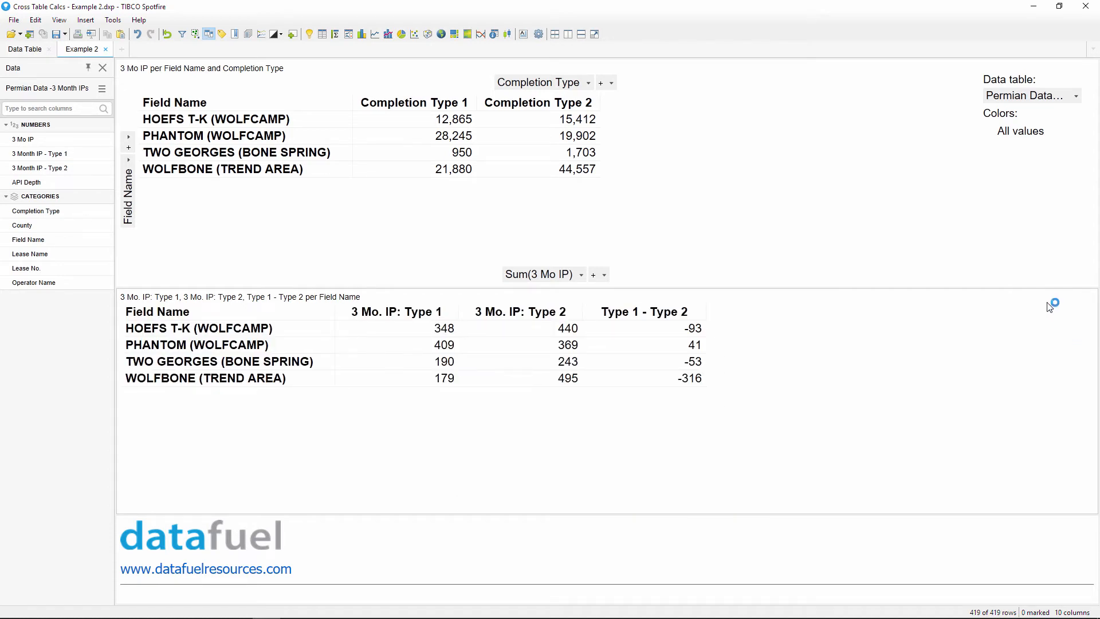
click(1048, 296)
click(1050, 310)
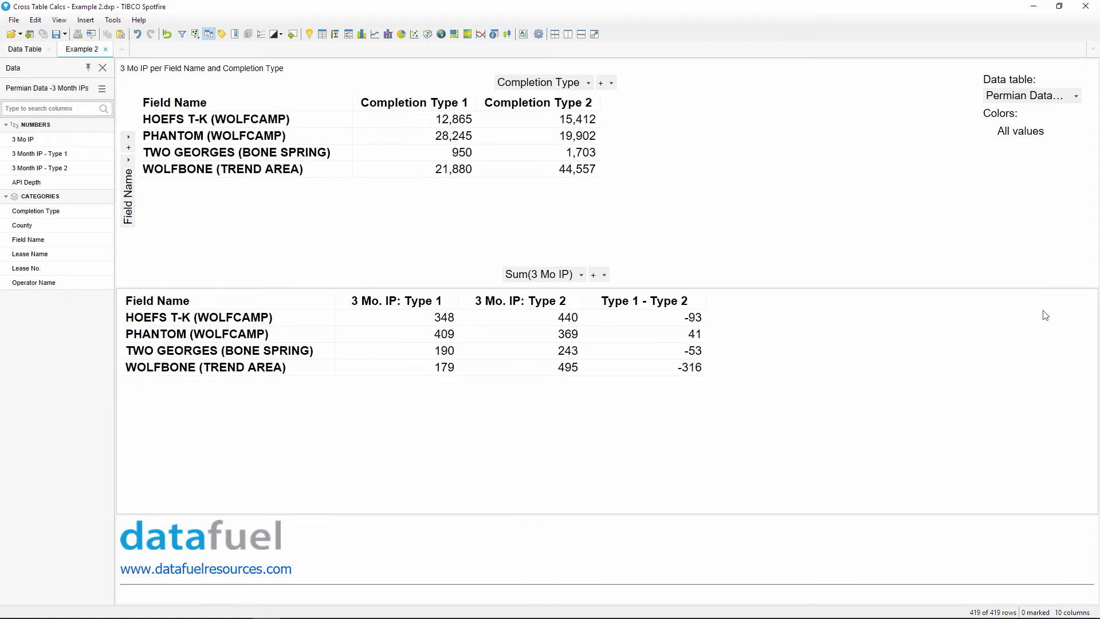